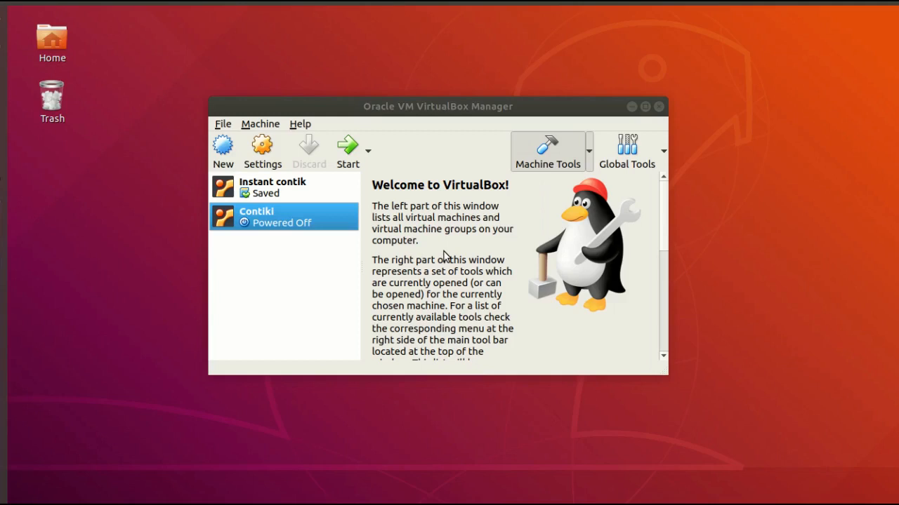
Start the Contiki virtual machine in Scale mode and log in to the Instant Contiki account with its password.
click(346, 156)
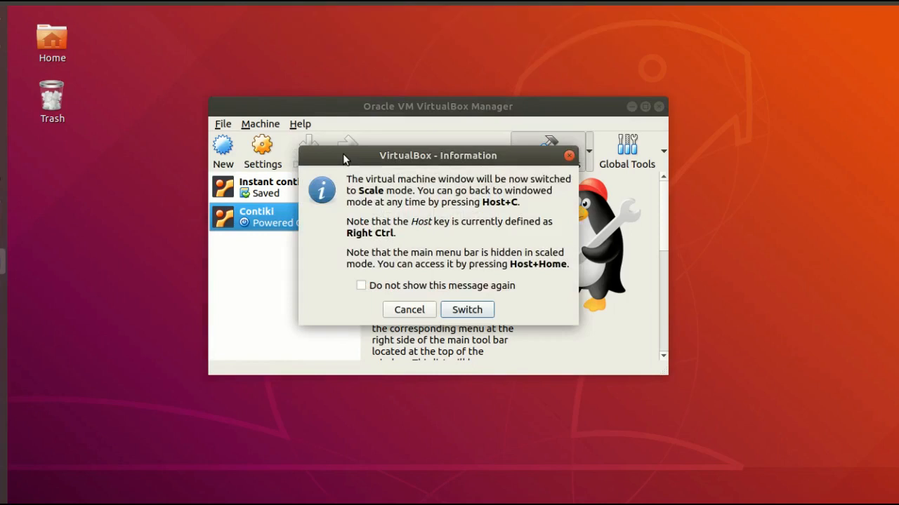
click(463, 310)
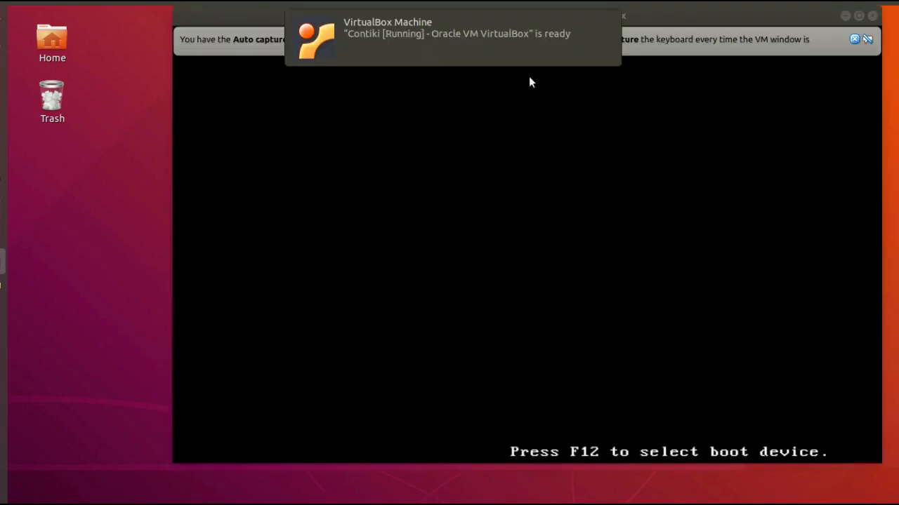
click(852, 39)
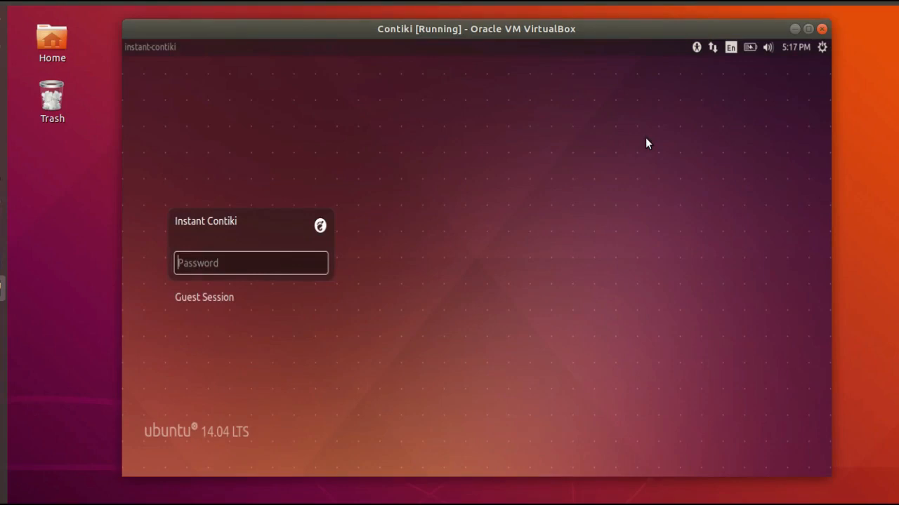
text(user)
key(Return)
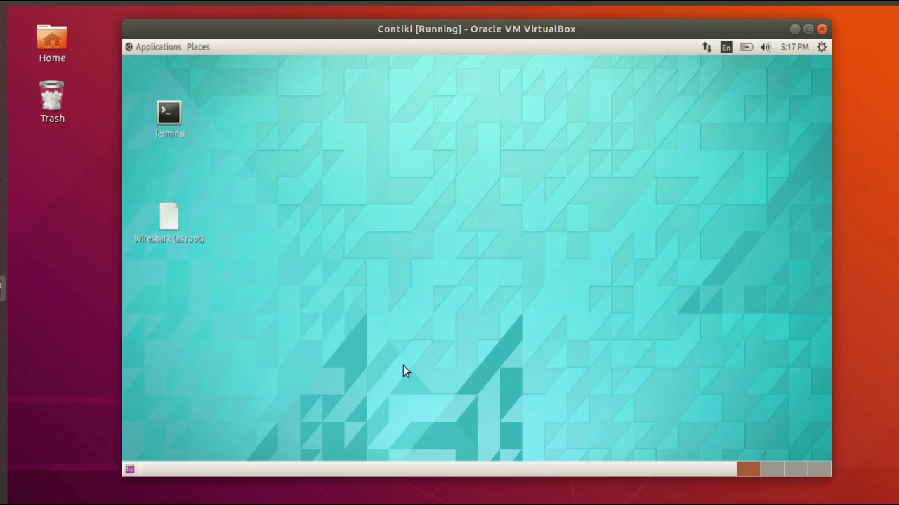
Open a terminal in the virtual machine and change to the contiki-3.0/tools/cooja directory.
double_click(169, 132)
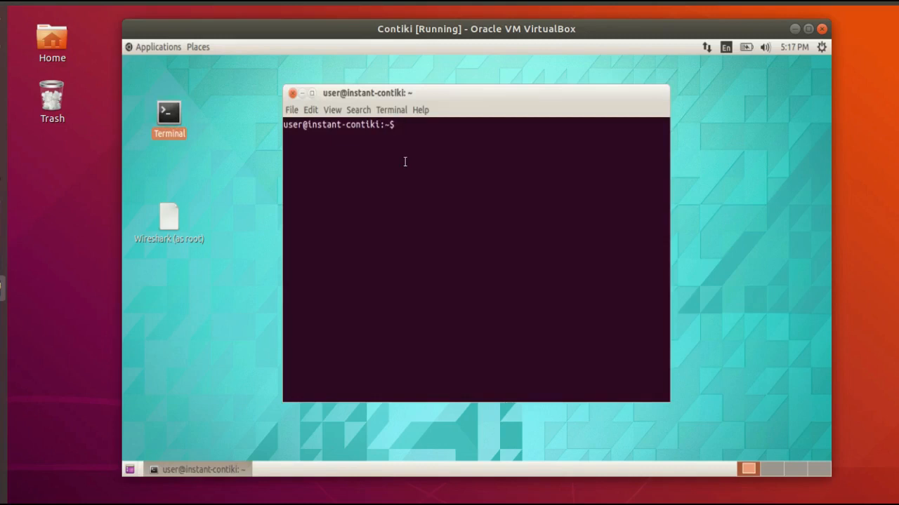
text(cd contiki-)
key(Tab)
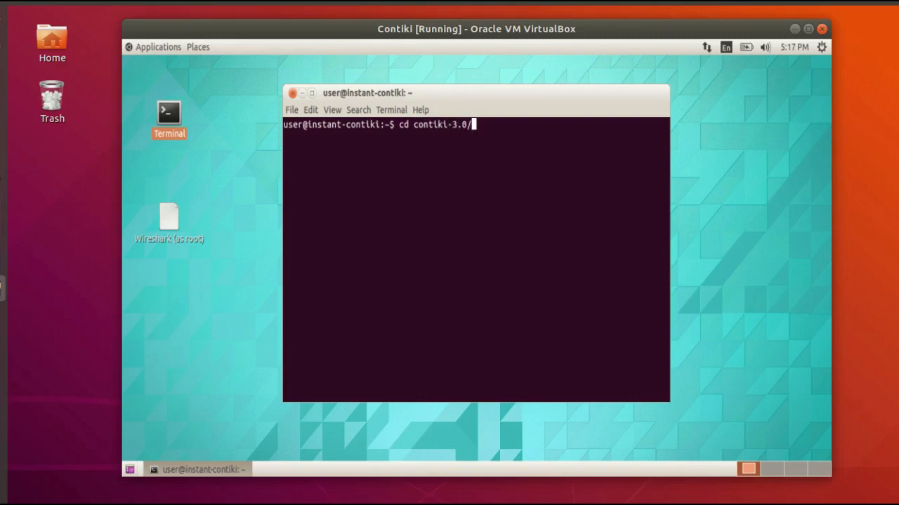
text(tools/coo)
key(Tab)
key(Return)
key(Return)
key(Return)
key(Return)
key(Return)
key(Return)
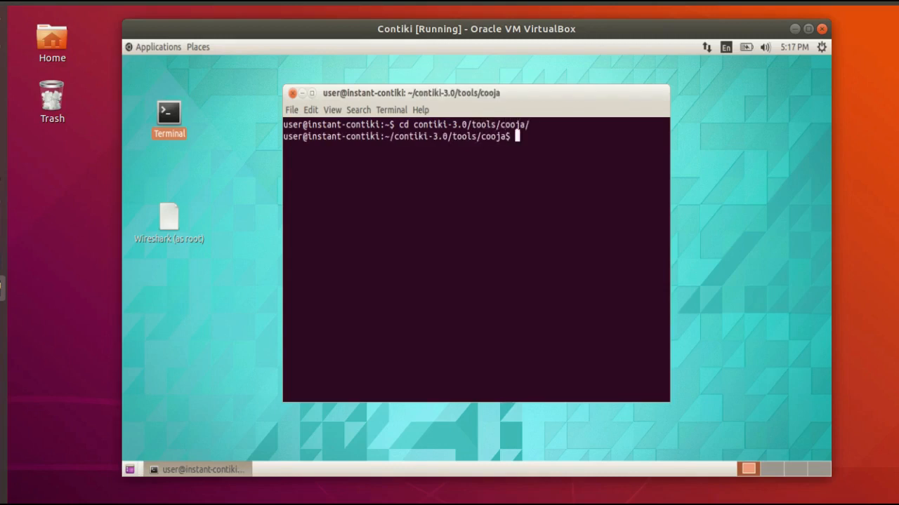
Clear the terminal and launch the Cooja network simulator with the command "ant run".
key(ctrl+l)
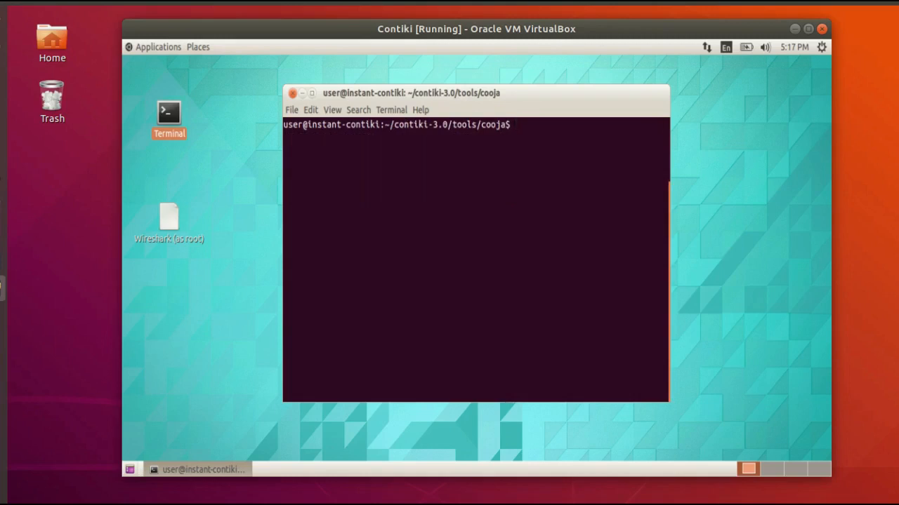
text(ant)
text( run)
key(Return)
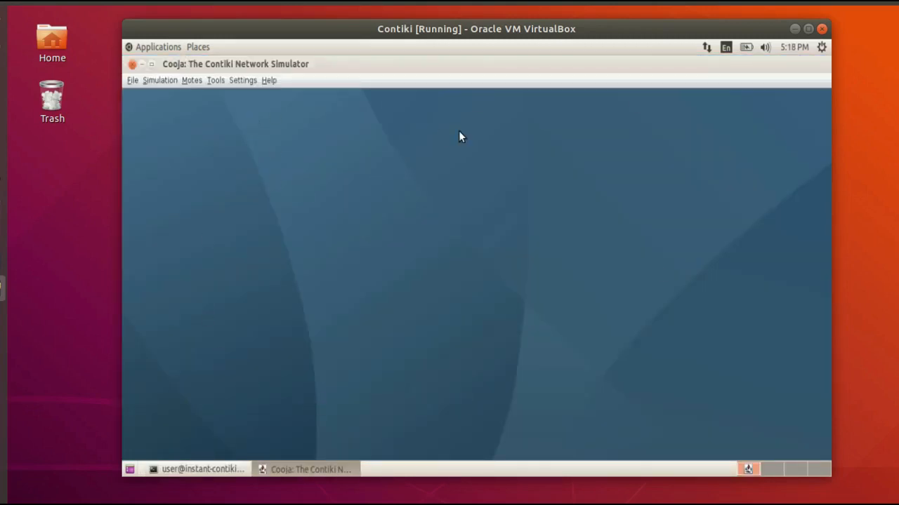
Create a new simulation named test_1 with the default advanced settings.
click(132, 81)
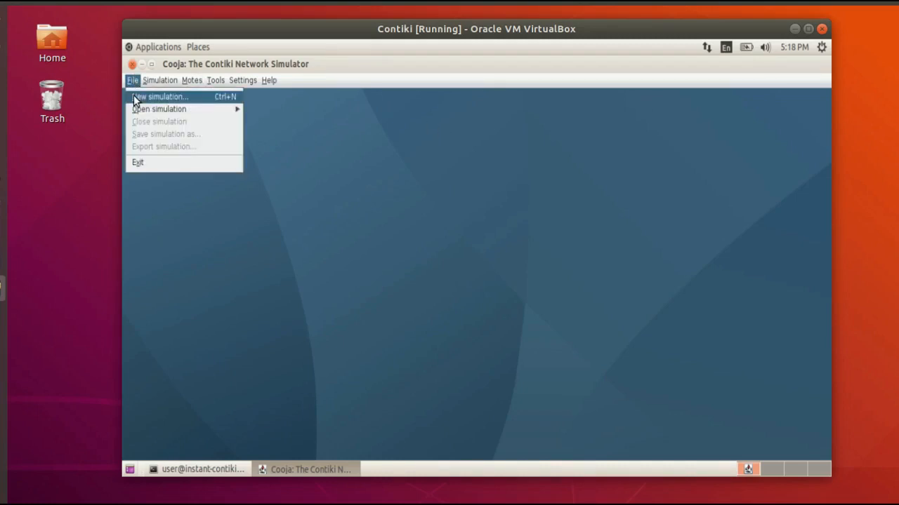
click(133, 96)
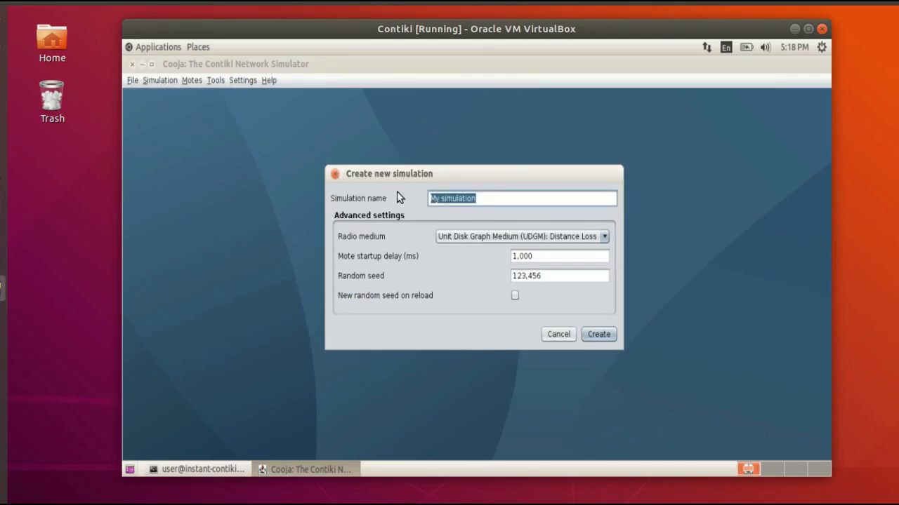
text(test)
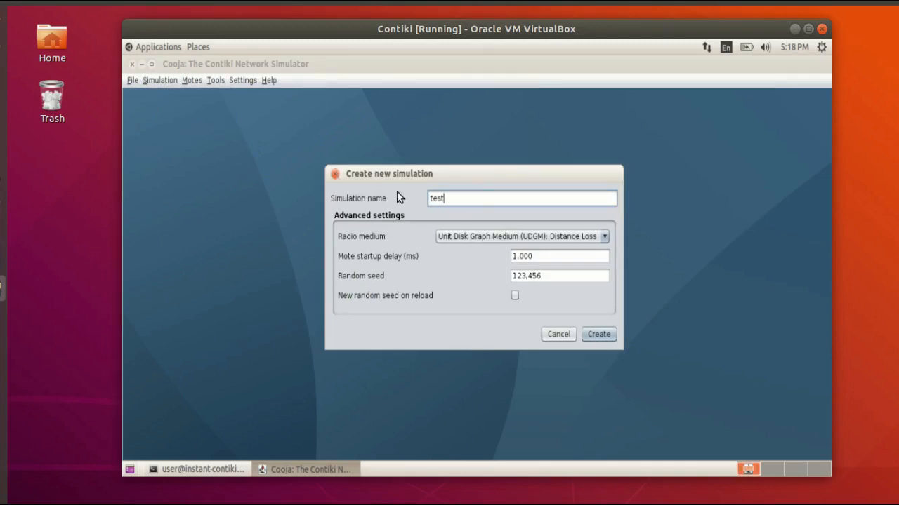
text(_1)
key(Return)
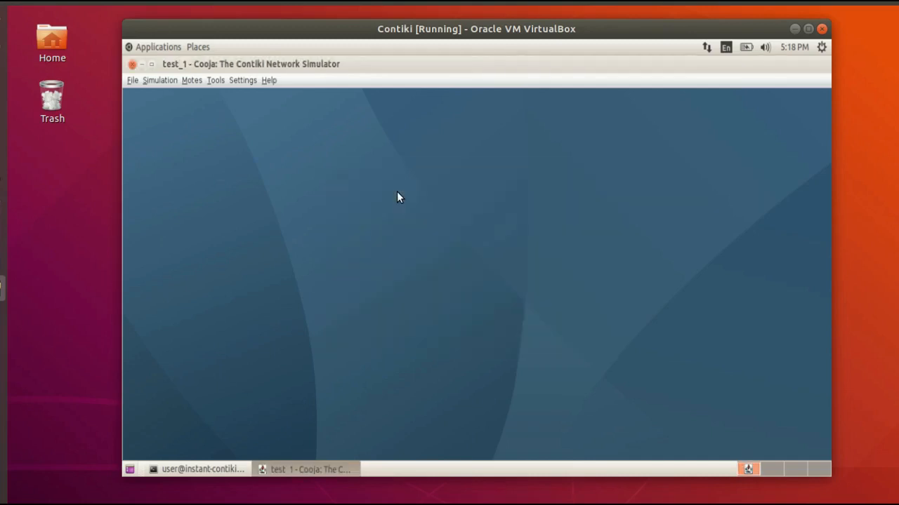
Examine the Network, Simulation control, Notes, Mote output and Timeline windows of the new simulation.
click(189, 180)
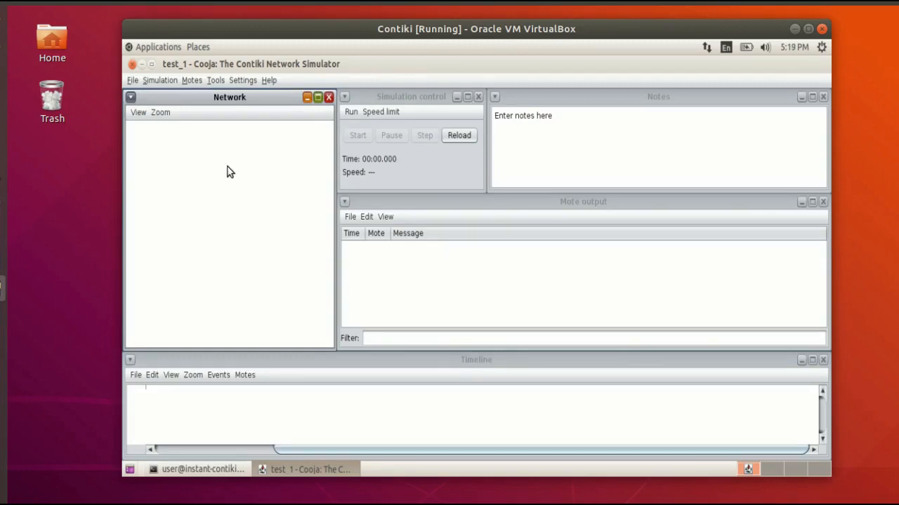
click(386, 98)
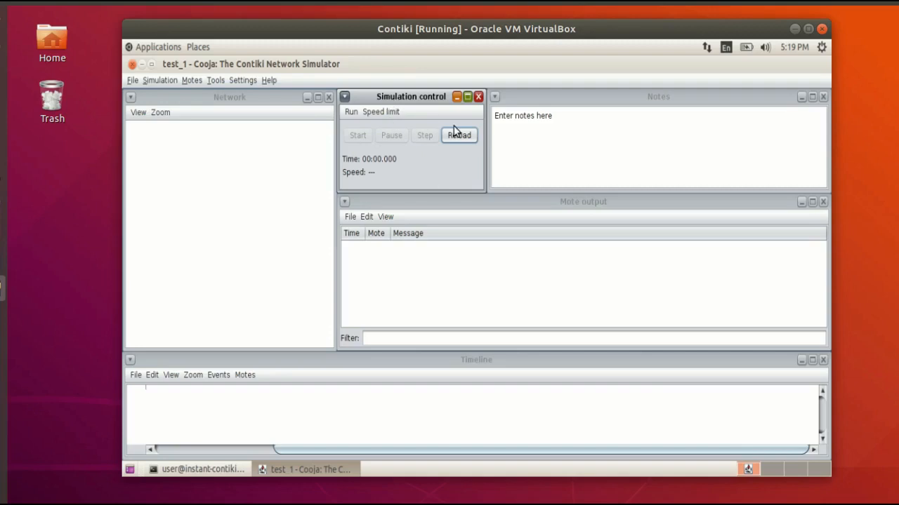
click(598, 159)
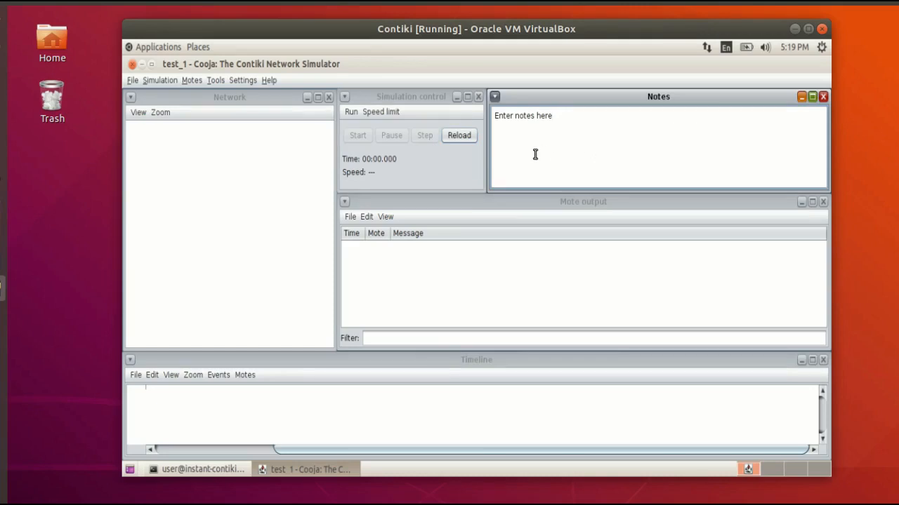
click(518, 200)
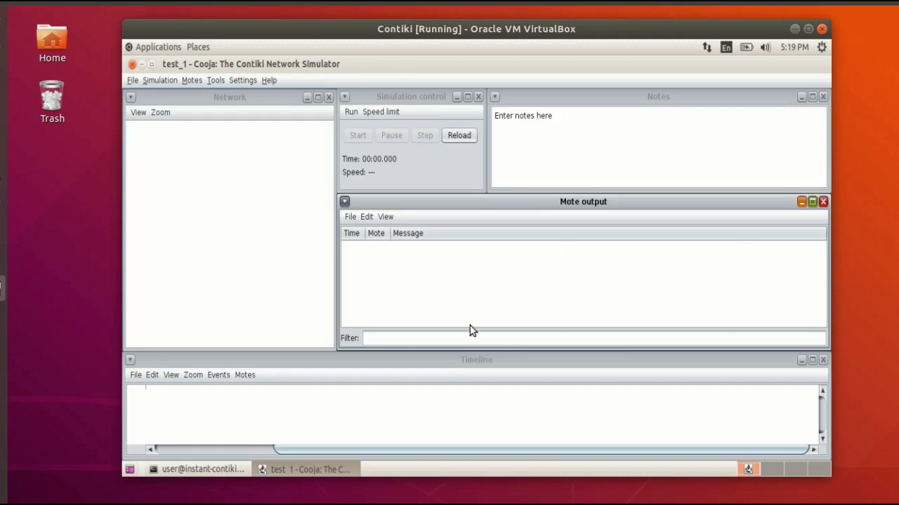
click(422, 362)
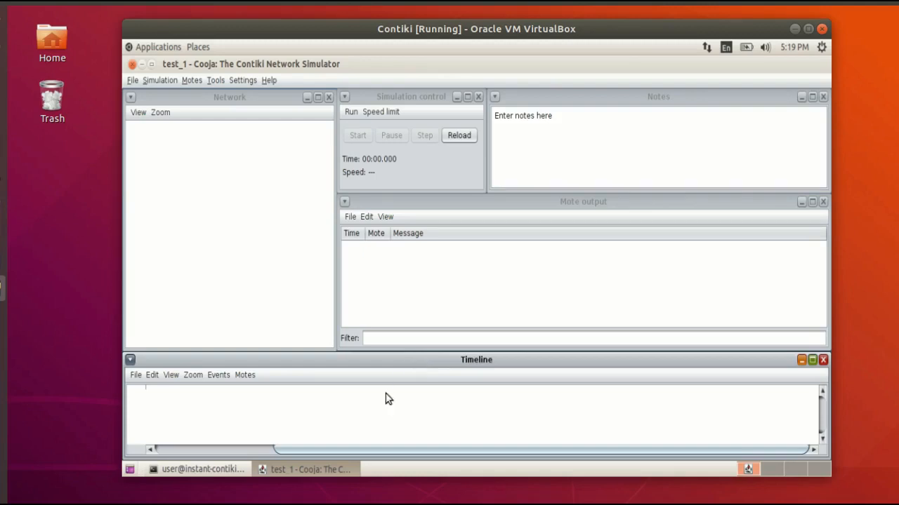
mouse_move(354, 445)
mouse_down()
mouse_move(255, 444)
mouse_move(368, 444)
mouse_up()
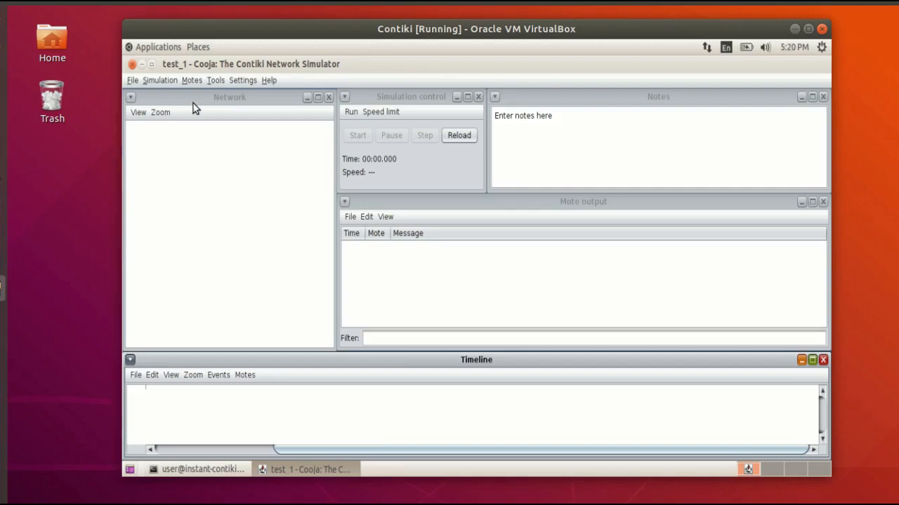
Start creating a new mote type of the Sky mote kind for the simulation.
click(191, 80)
mouse_move(197, 94)
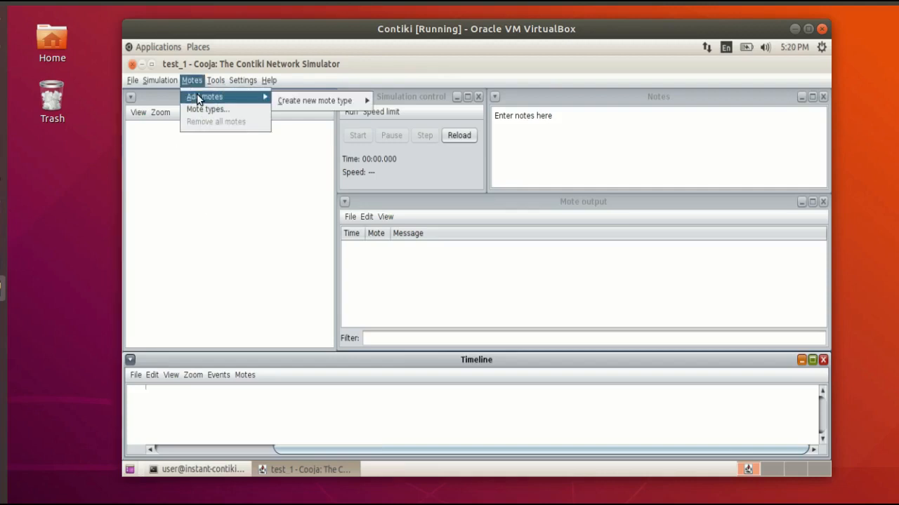
mouse_move(311, 99)
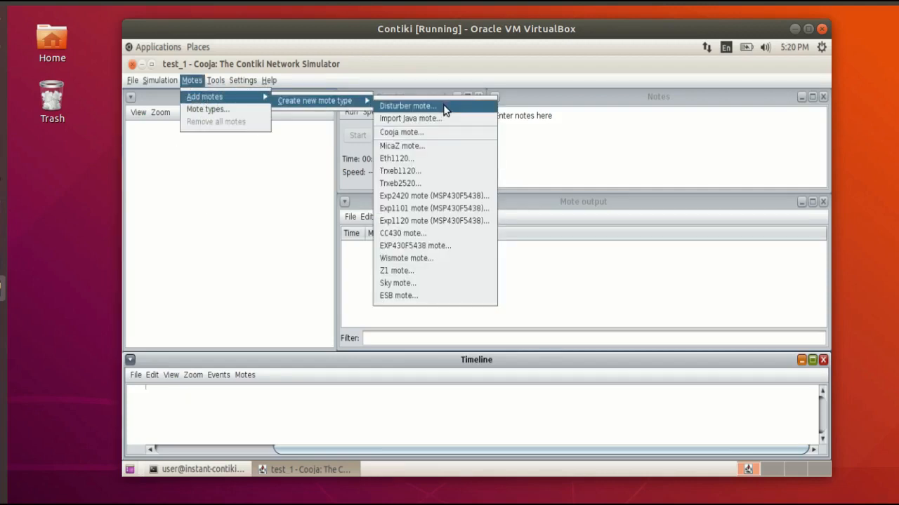
click(409, 285)
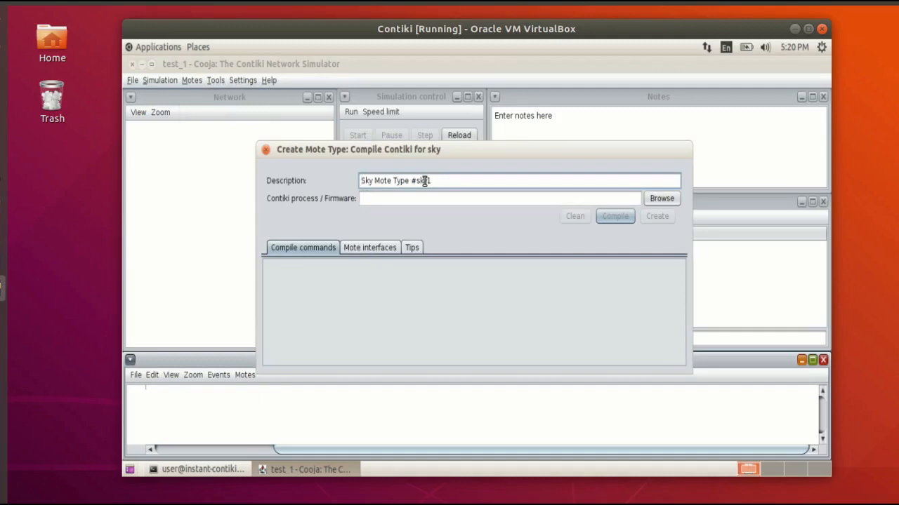
drag(444, 180, 355, 179)
Choose border-router.c from contiki-3.0/examples/ipv6/rpl-border-router as the mote type's Contiki process source.
click(658, 200)
click(484, 182)
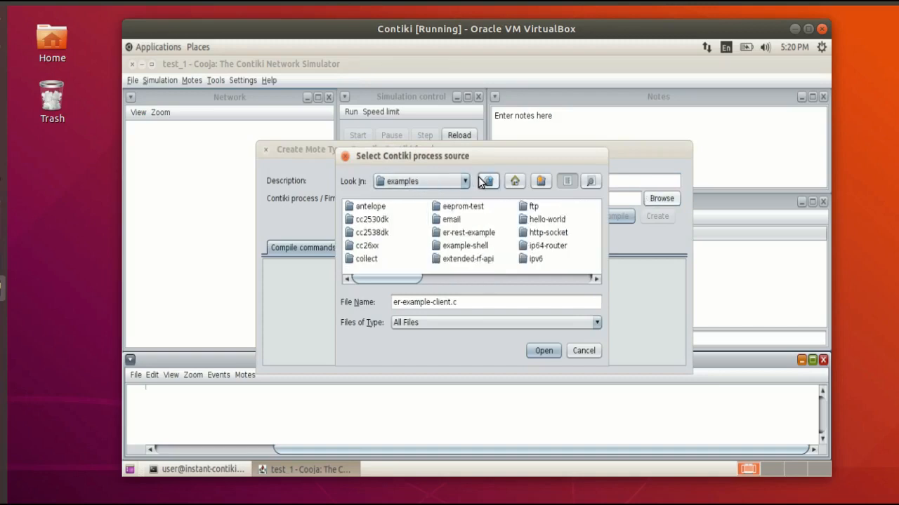
click(483, 181)
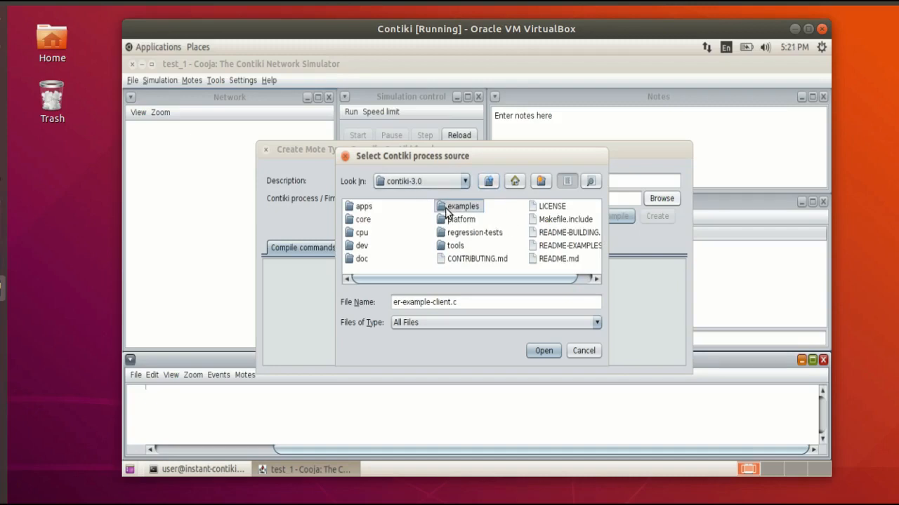
double_click(456, 206)
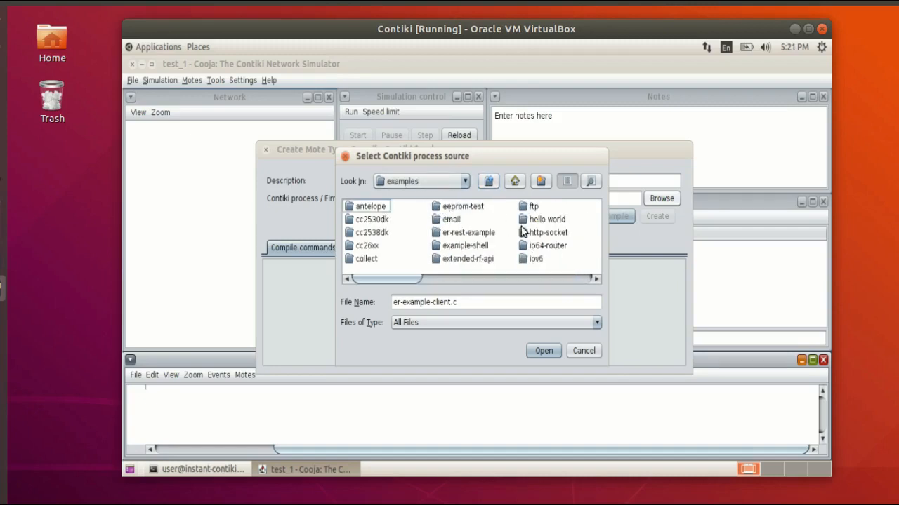
click(536, 260)
double_click(536, 260)
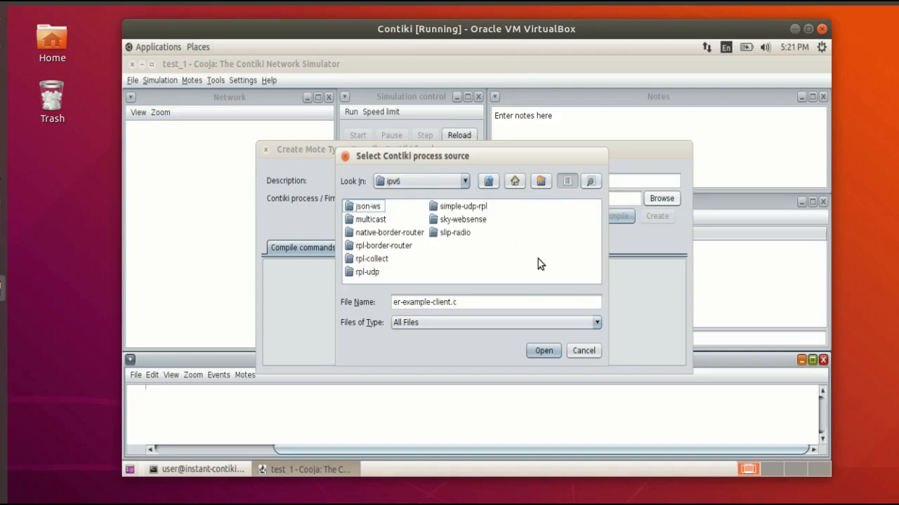
click(384, 249)
double_click(384, 247)
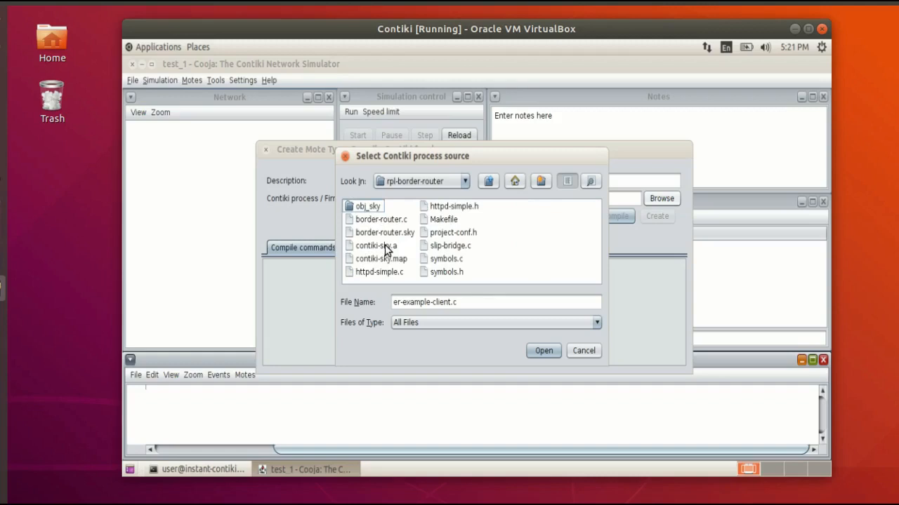
click(383, 220)
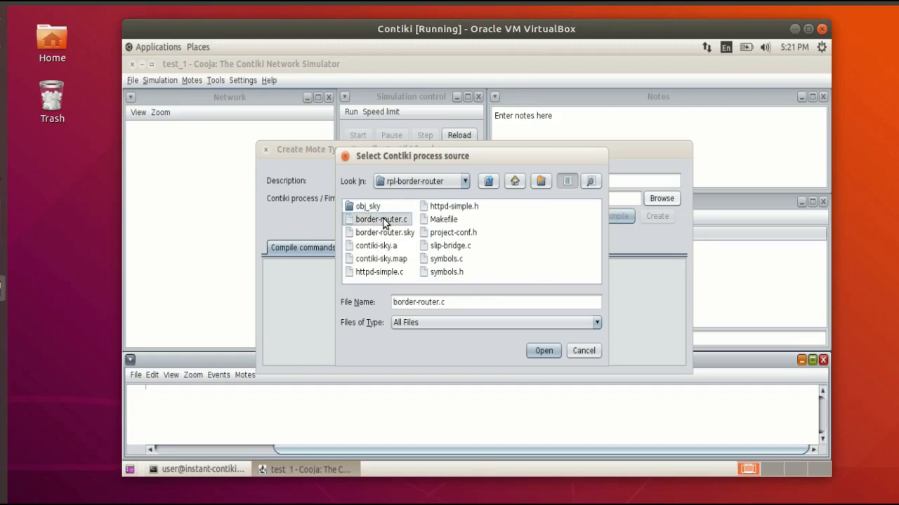
click(531, 351)
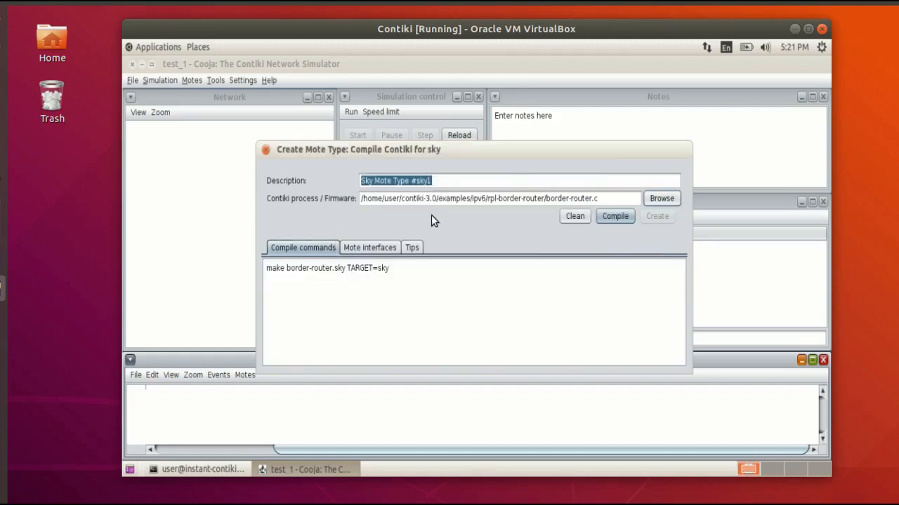
Clean and compile the border-router firmware, and create the Sky mote type from it.
click(566, 216)
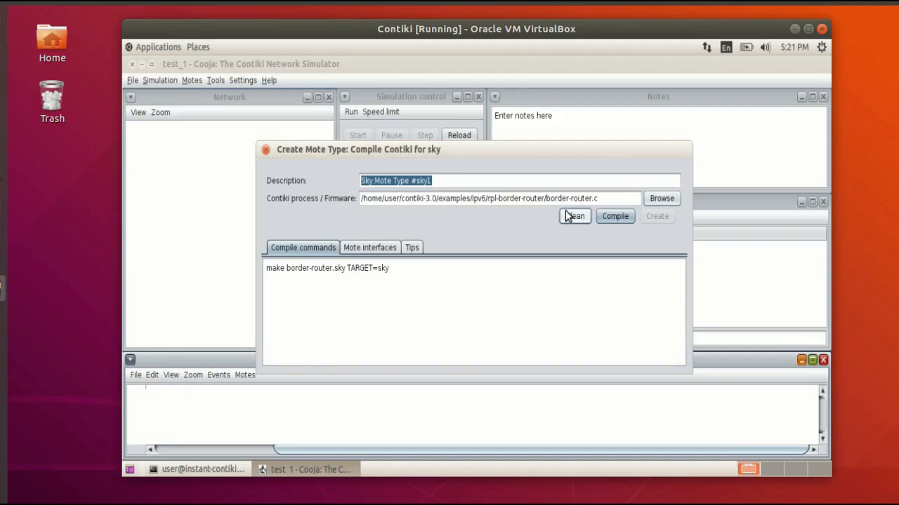
click(620, 223)
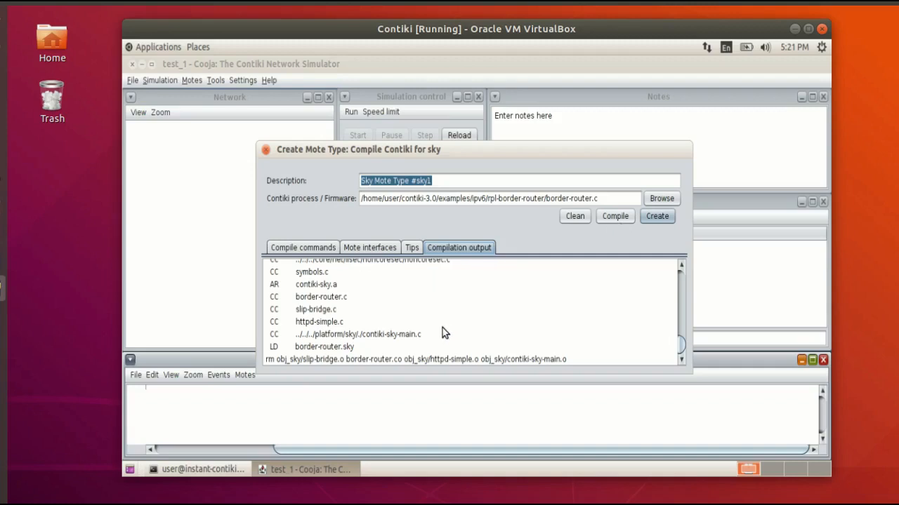
click(653, 219)
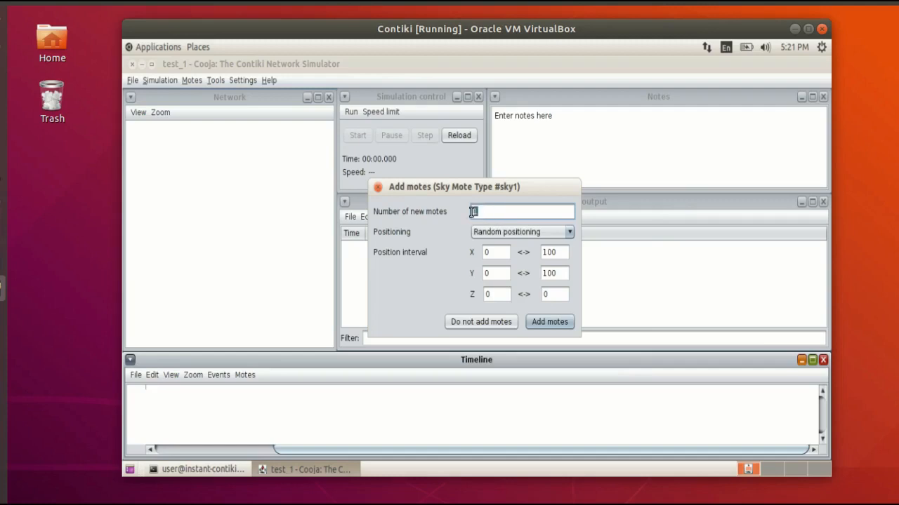
Add one Sky mote with random positioning and move it toward the upper part of the Network view.
click(546, 320)
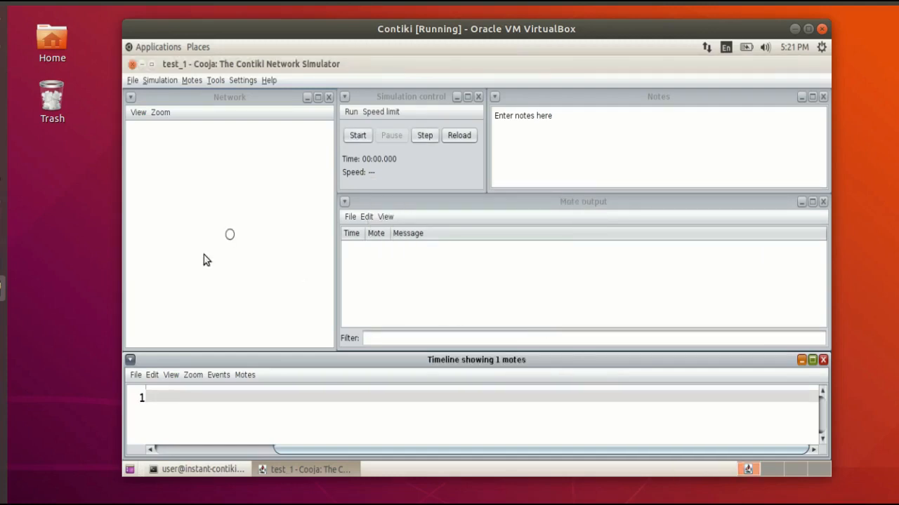
click(224, 231)
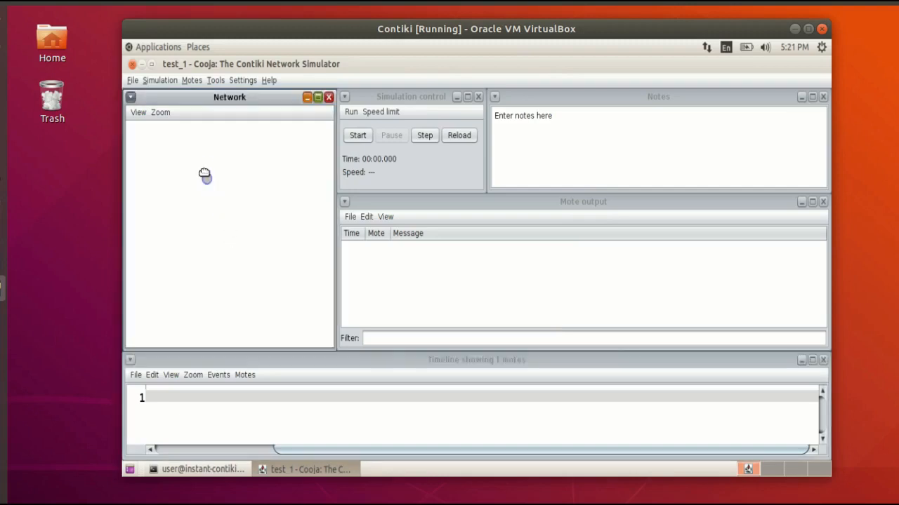
Show mote IDs, IP or Rime addresses, LEDs and radio traffic in the Network view.
click(138, 113)
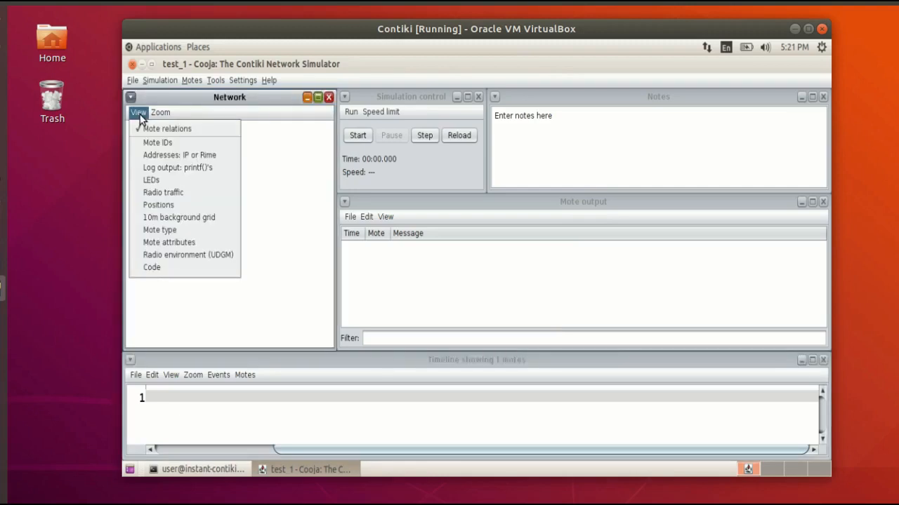
click(150, 139)
click(141, 116)
click(160, 155)
click(138, 113)
click(151, 179)
click(138, 113)
click(158, 193)
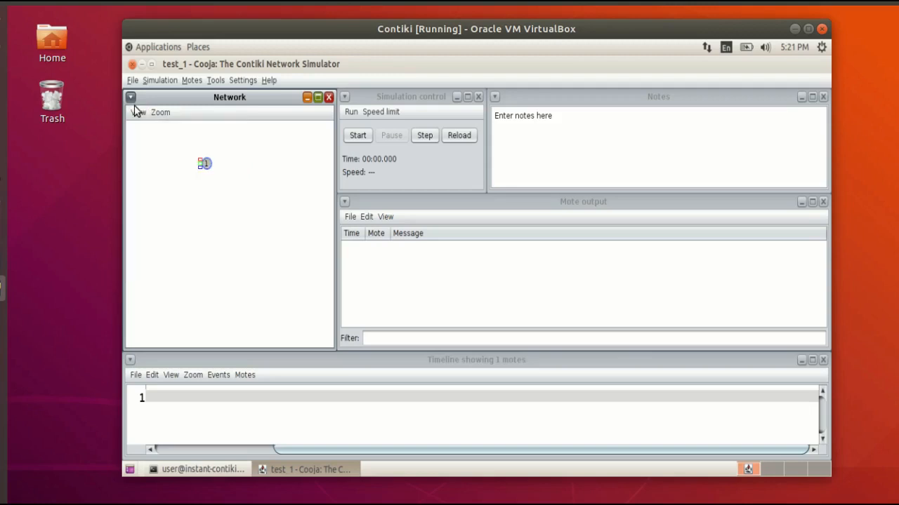
click(138, 114)
click(157, 205)
click(137, 113)
click(157, 205)
Show the 10m background grid, mote type, mote attributes and UDGM radio environment in the Network view.
click(137, 113)
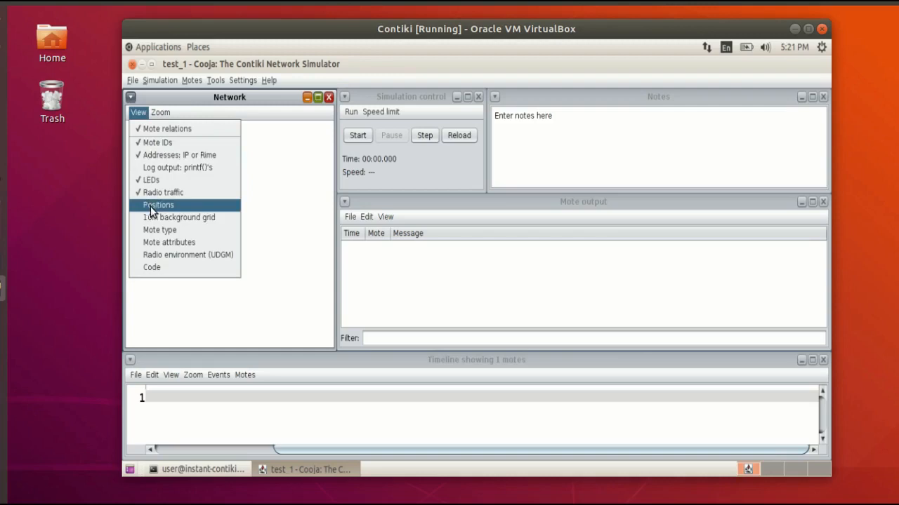
click(156, 216)
click(137, 114)
click(160, 230)
click(138, 113)
click(161, 242)
click(138, 113)
click(149, 255)
Reposition the border-router mote in the upper part of the network grid and examine its UDGM radio range.
drag(204, 149, 202, 187)
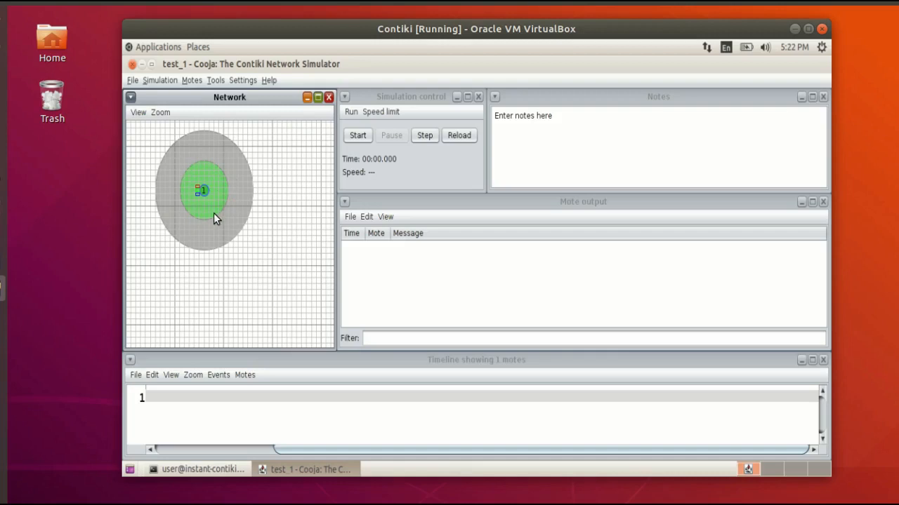
scroll(209, 200, up, 3)
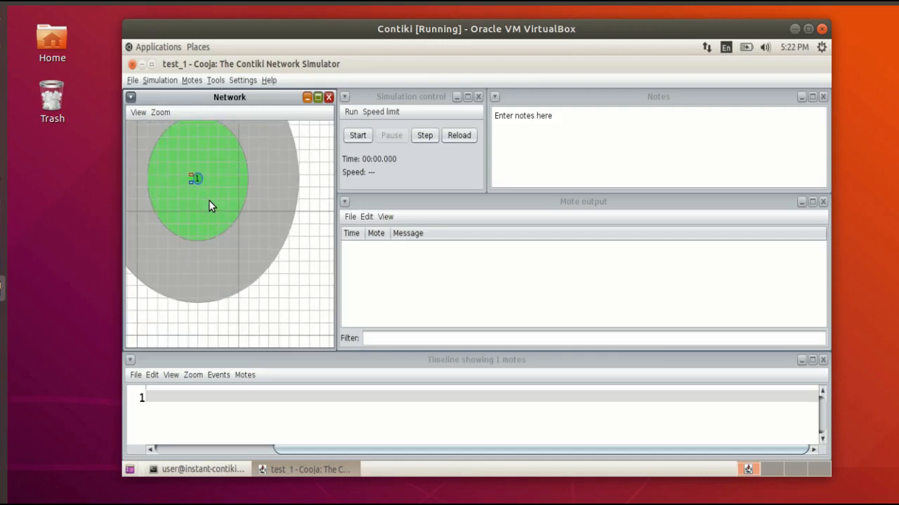
click(222, 210)
scroll(223, 214, up, 2)
click(231, 217)
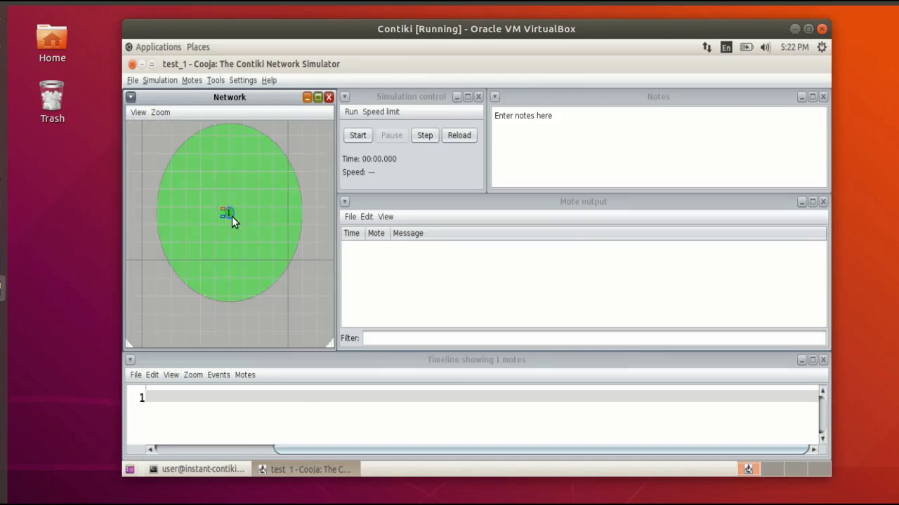
scroll(232, 216, down, 2)
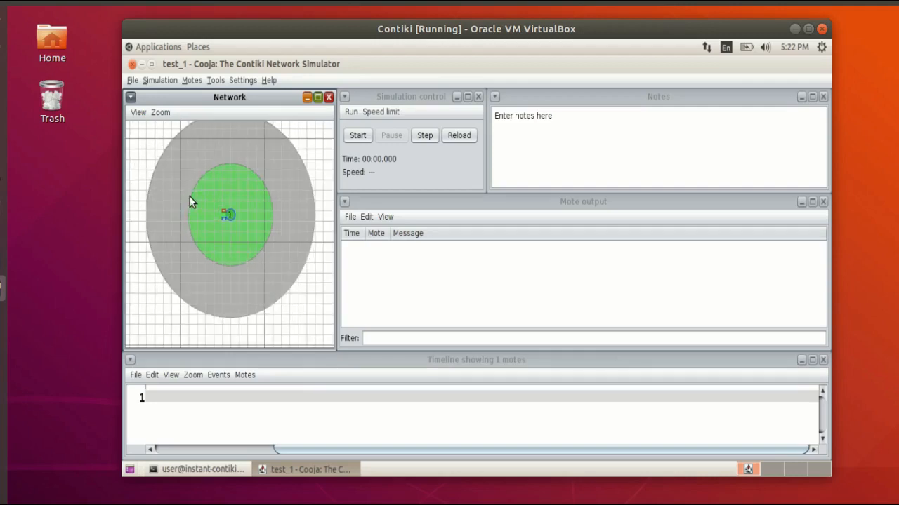
scroll(232, 218, down, 3)
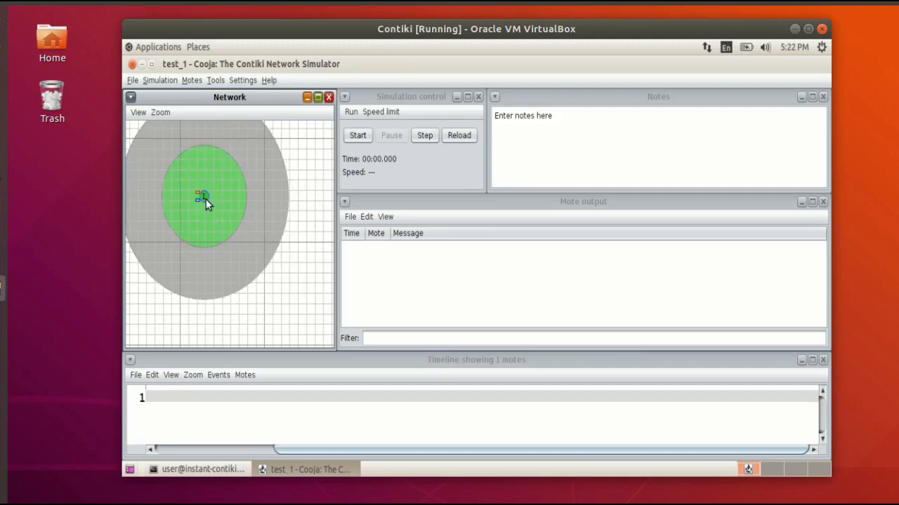
scroll(205, 199, down, 2)
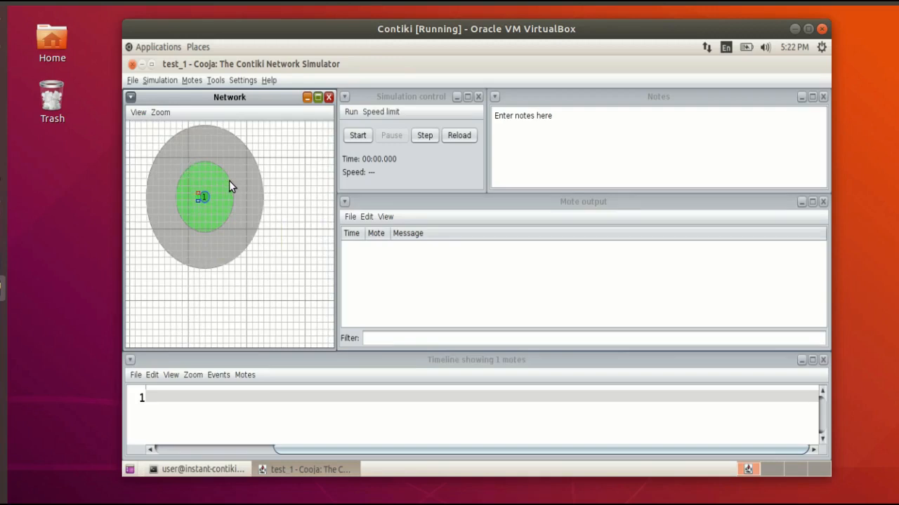
scroll(229, 181, down, 3)
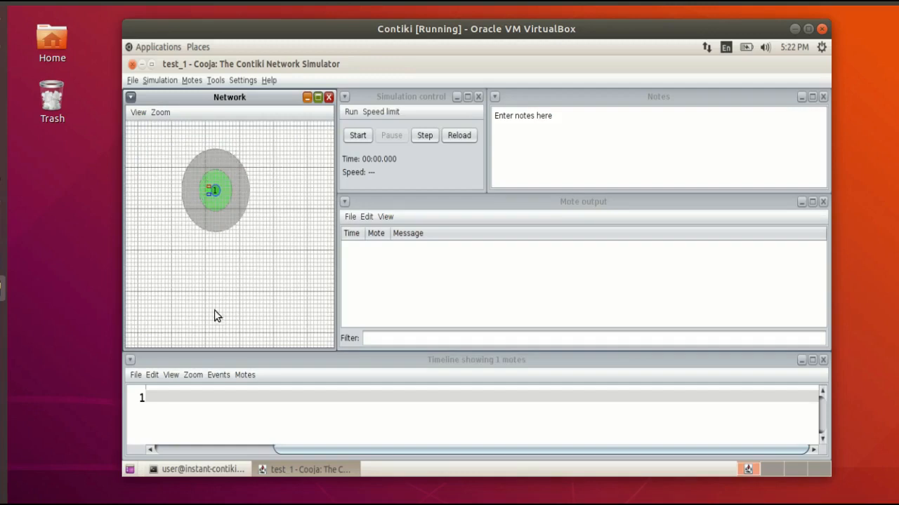
Start creating a second mote type of the Sky mote kind for the simulation.
click(199, 83)
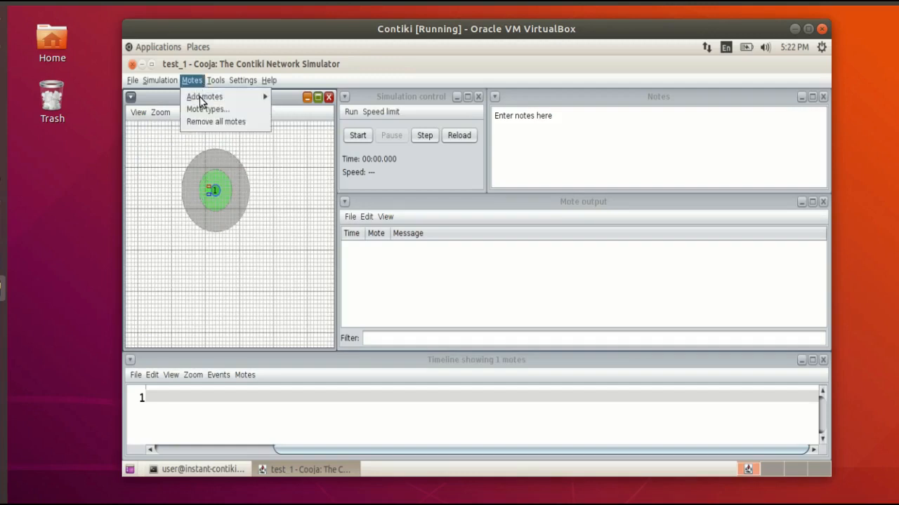
mouse_move(219, 95)
mouse_move(304, 117)
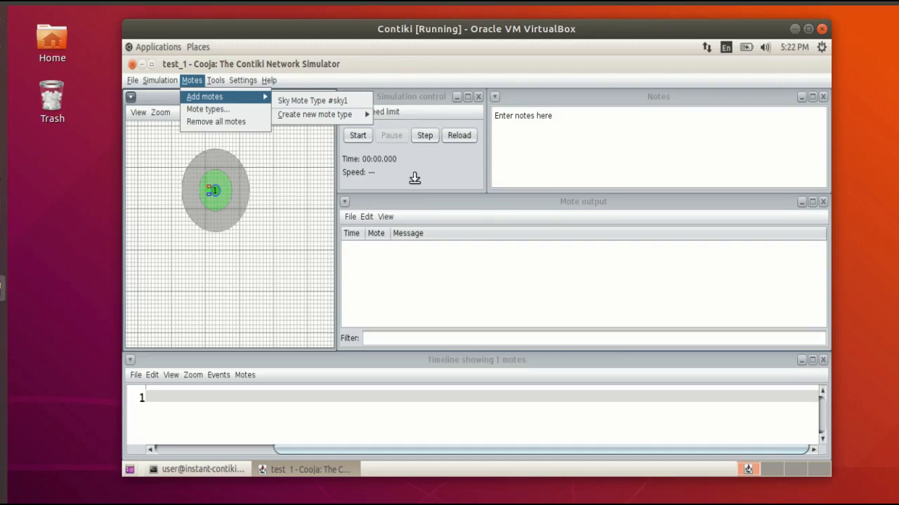
click(411, 298)
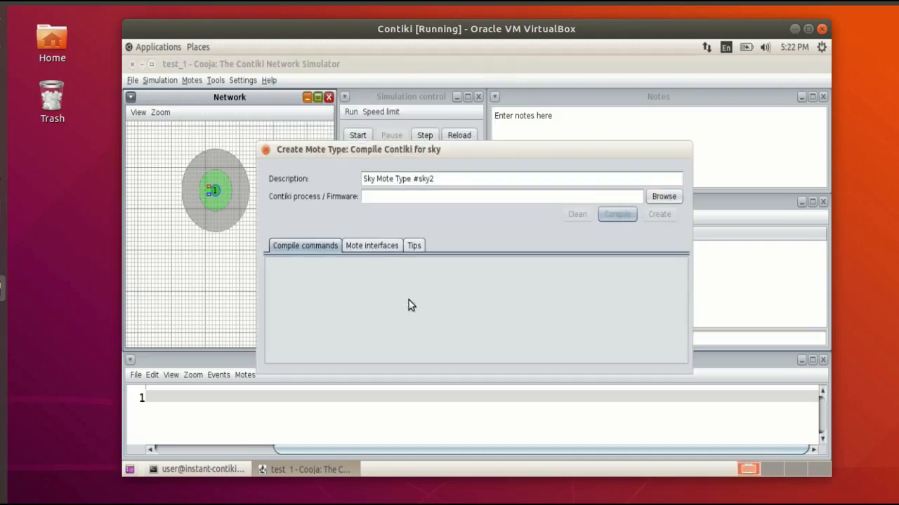
Choose er-example-server.c from contiki-3.0/examples/er-rest-example as the second mote type's Contiki process source.
click(660, 200)
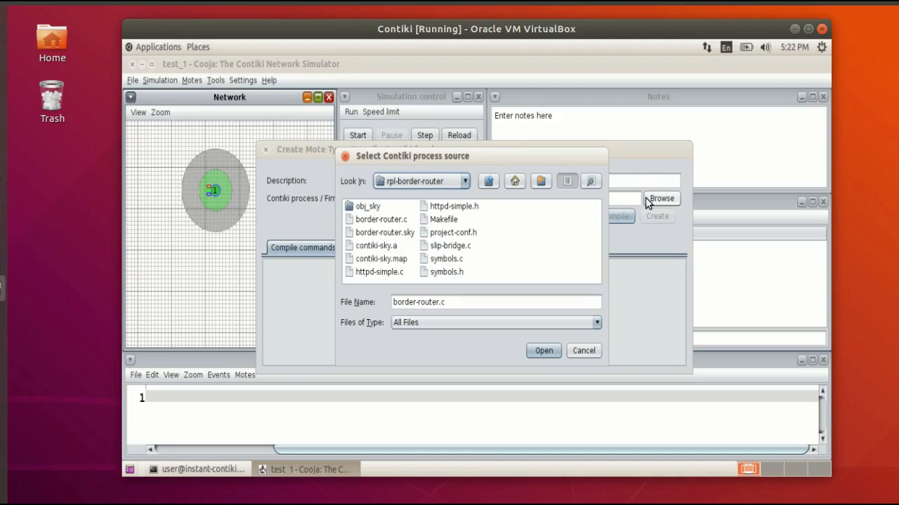
click(488, 182)
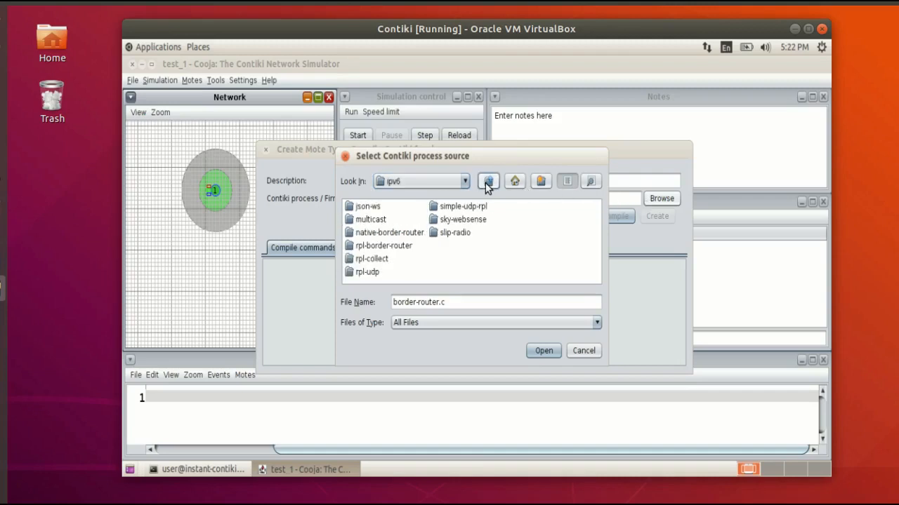
click(488, 183)
double_click(460, 237)
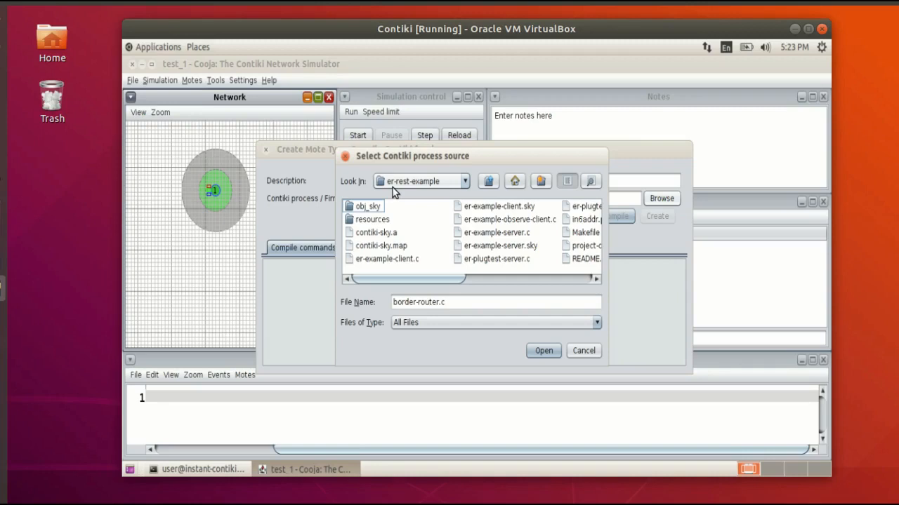
click(498, 236)
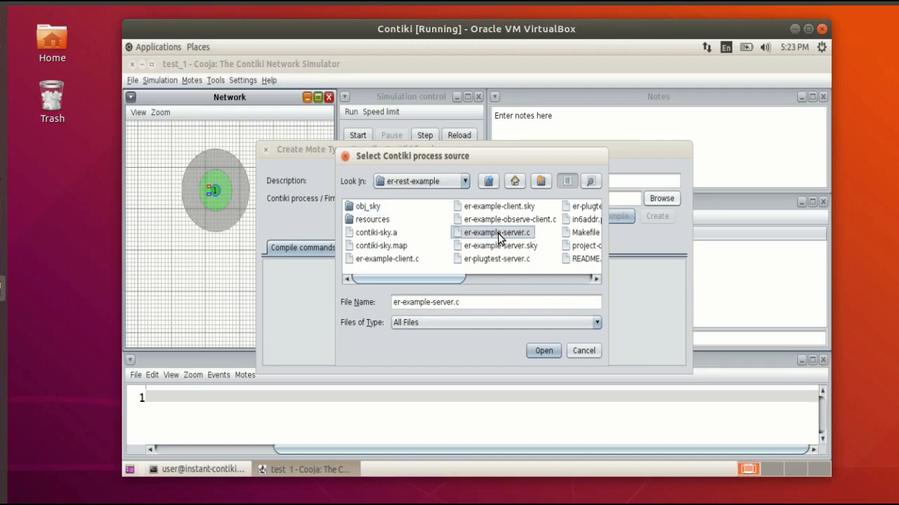
click(543, 350)
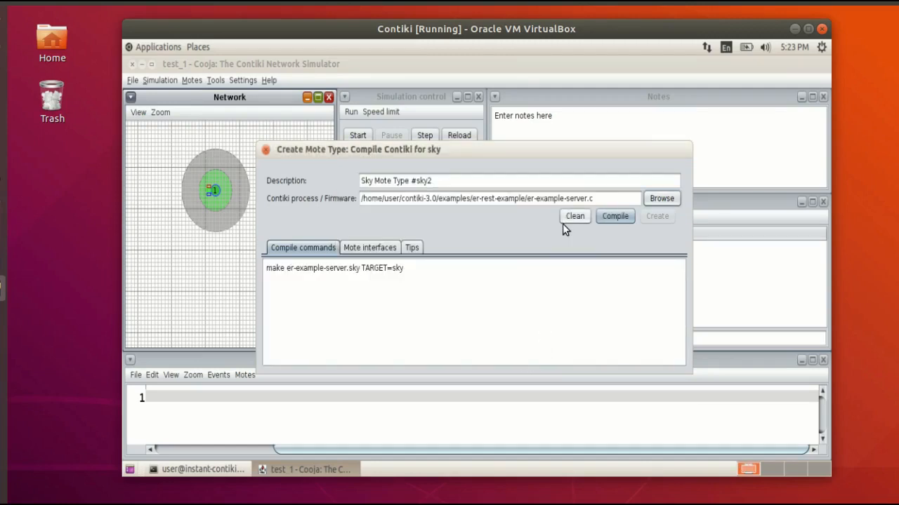
Compile the er-example-server firmware and create the second Sky mote type from it.
click(597, 216)
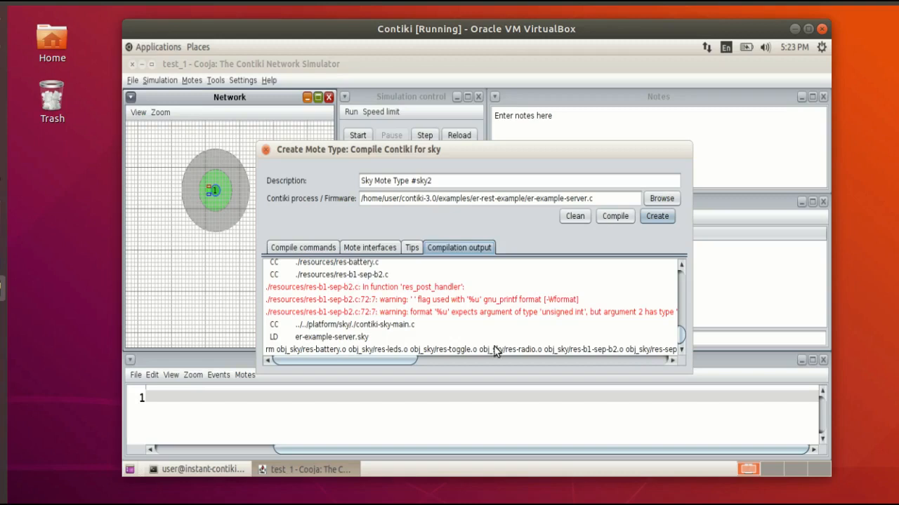
click(405, 314)
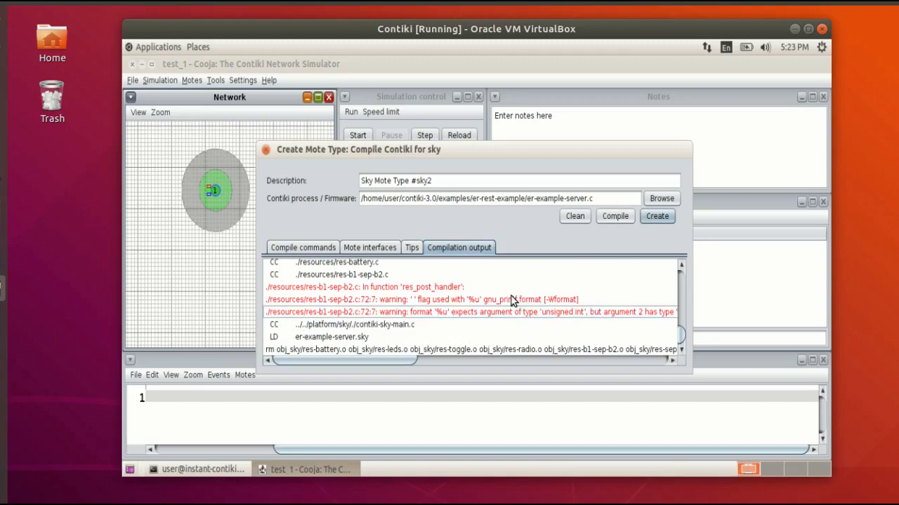
click(642, 218)
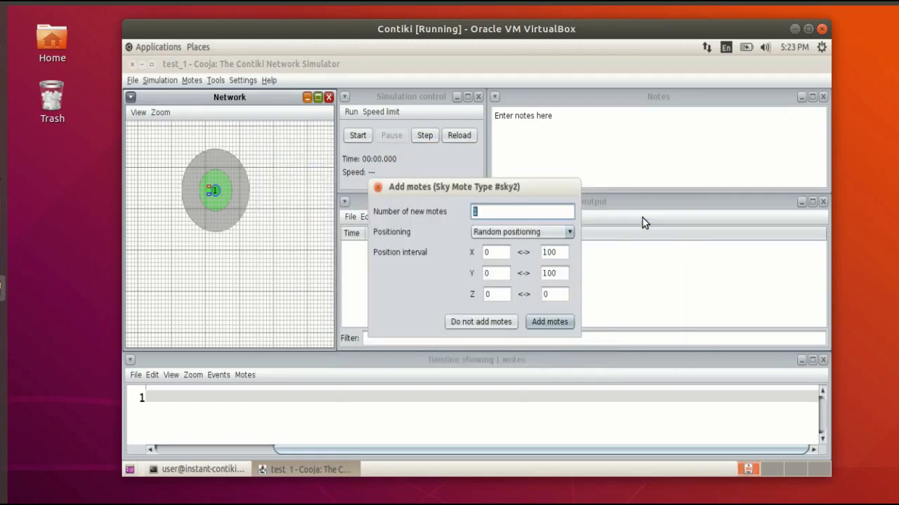
Add 6 motes of the new REST server type with random positioning.
text(4)
click(520, 236)
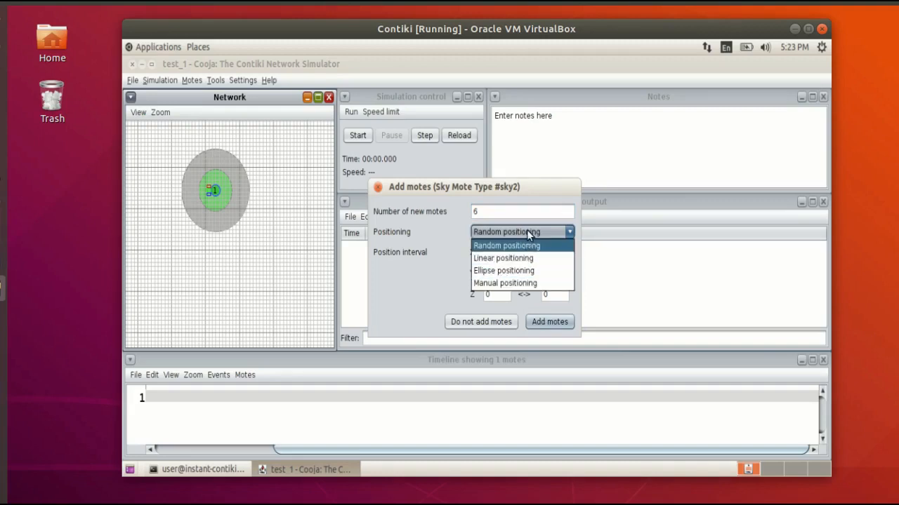
click(527, 231)
click(550, 323)
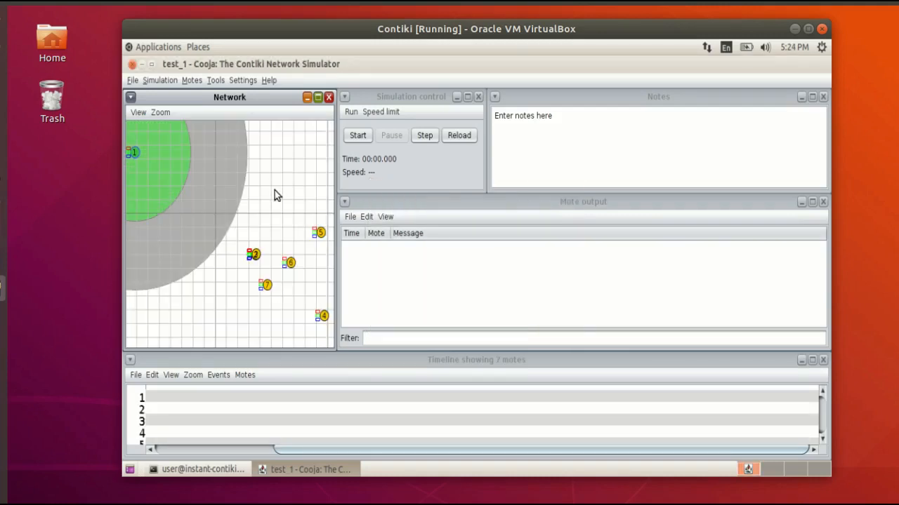
Arrange motes 2, 3 and 7 in a rough row extending to the right of border-router mote 1.
scroll(274, 191, down, 3)
scroll(275, 190, down, 3)
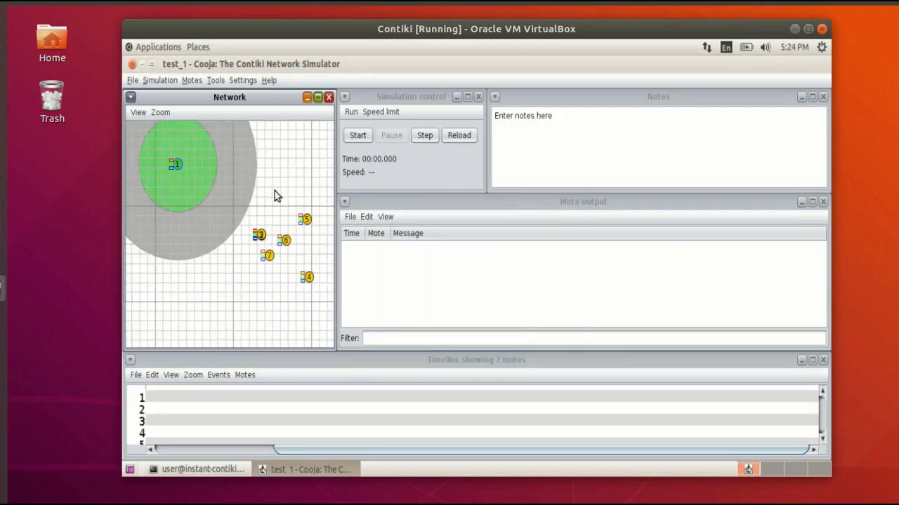
scroll(275, 192, up, 3)
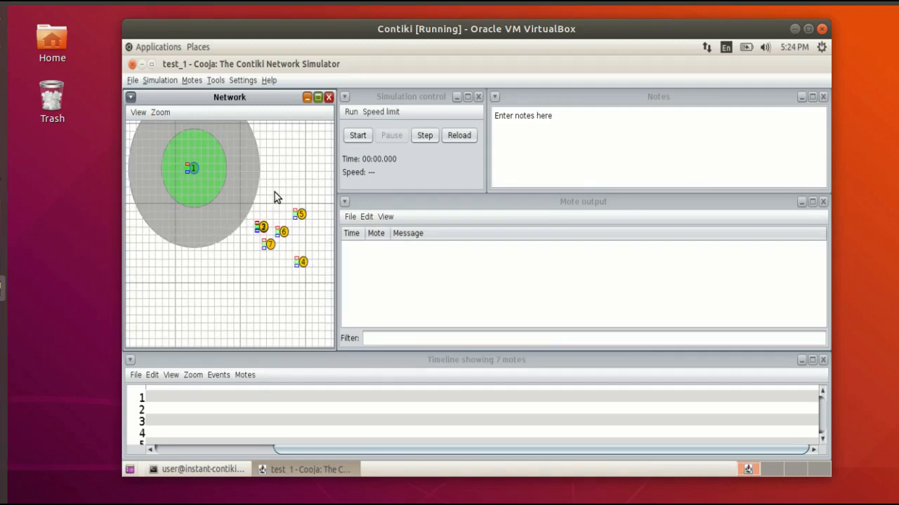
scroll(274, 192, down, 1)
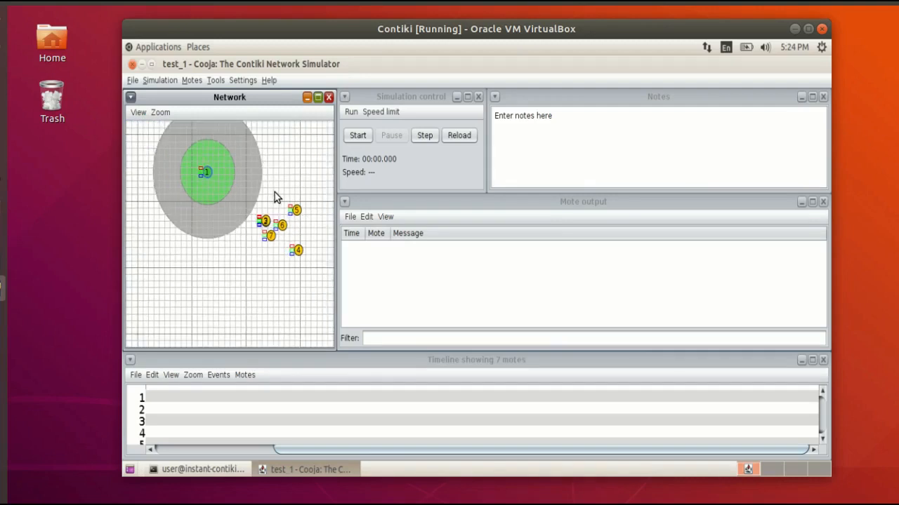
drag(269, 224, 197, 189)
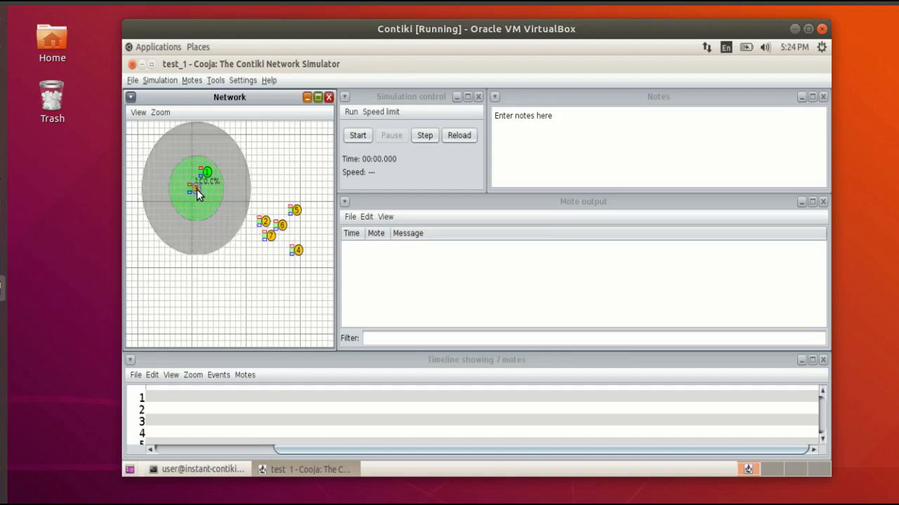
scroll(193, 181, up, 3)
scroll(193, 180, down, 2)
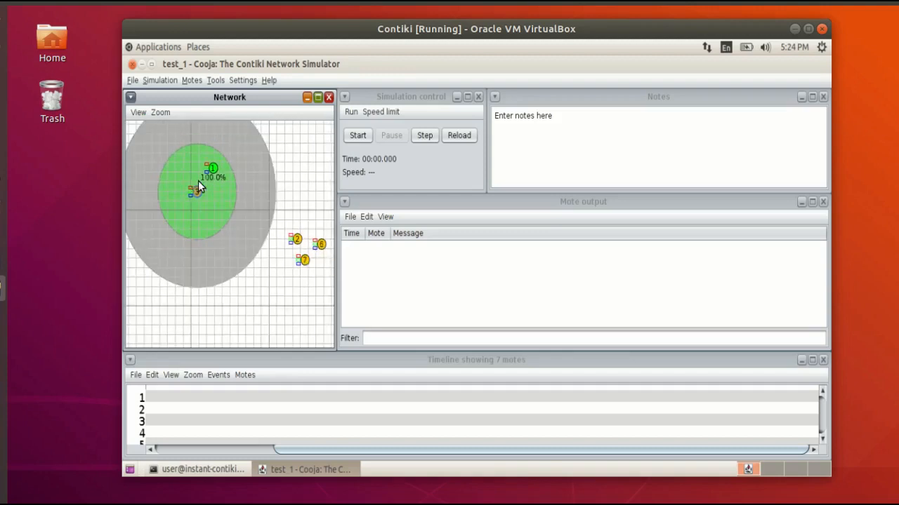
drag(195, 191, 191, 262)
drag(295, 239, 232, 157)
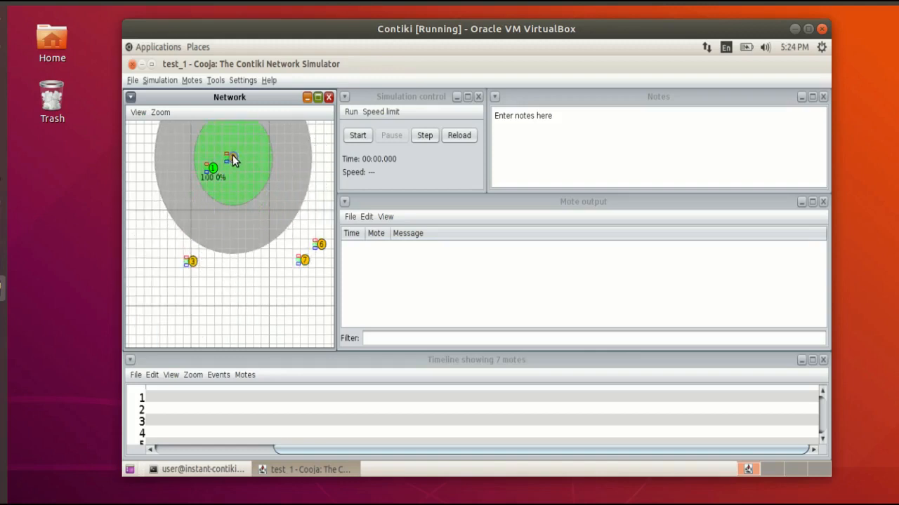
drag(191, 260, 256, 153)
drag(300, 257, 284, 160)
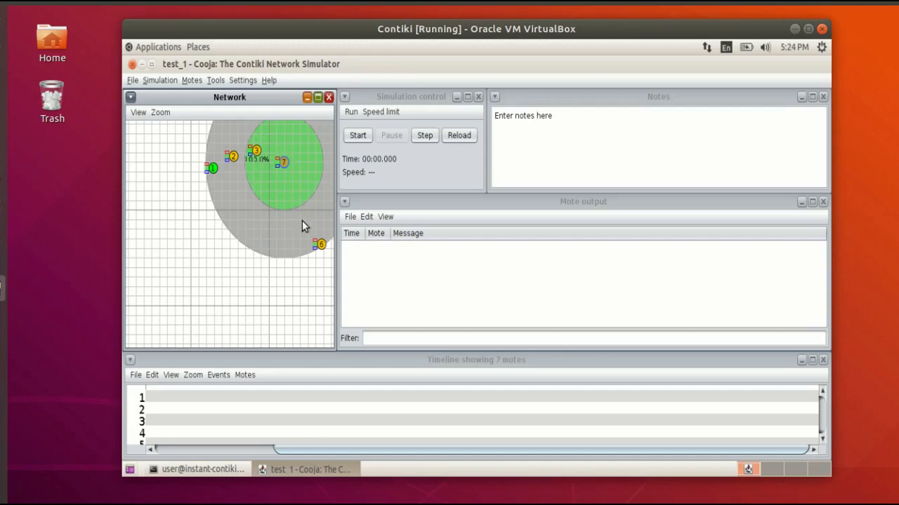
Place mote 3 slightly below and between motes 2 and 7, and mote 6 just below mote 3.
drag(318, 245, 243, 222)
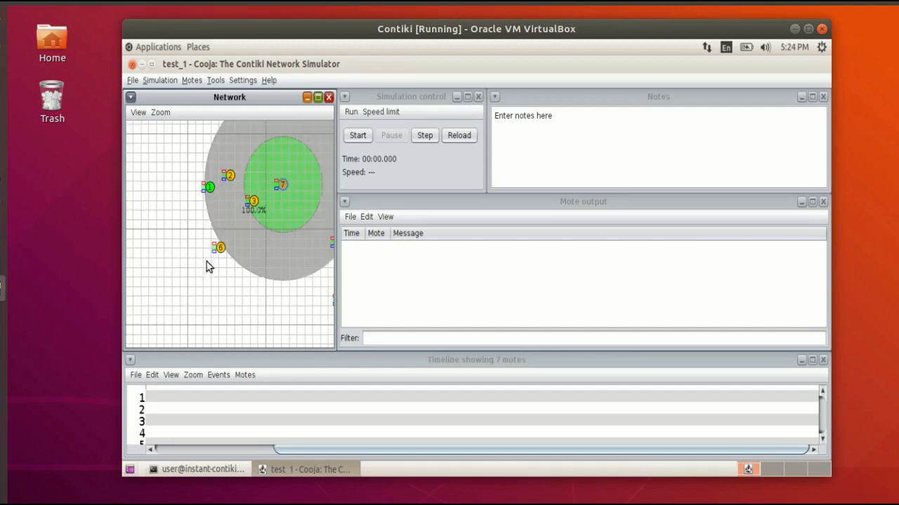
click(221, 249)
drag(221, 251, 244, 240)
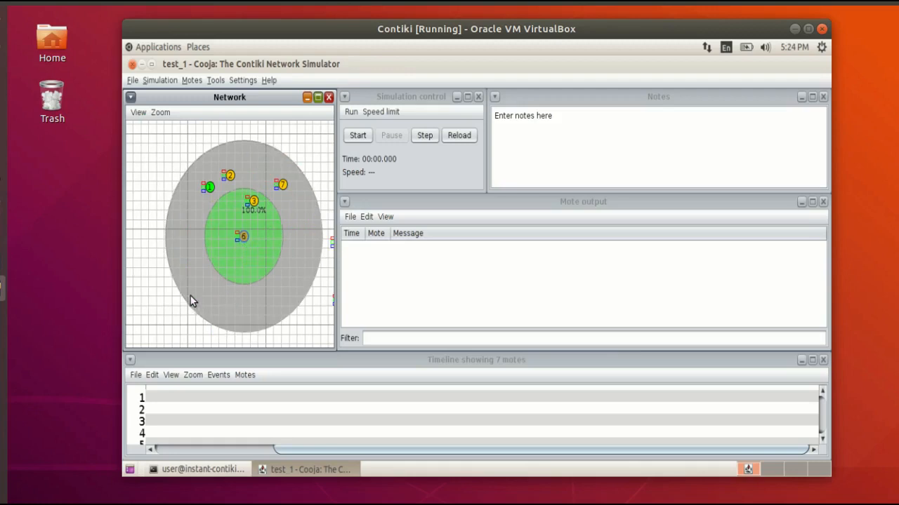
Move mote 5 above mote 2 and mote 4 just right of mote 7, and clear the mote selection.
click(195, 275)
scroll(194, 275, down, 2)
drag(299, 257, 226, 183)
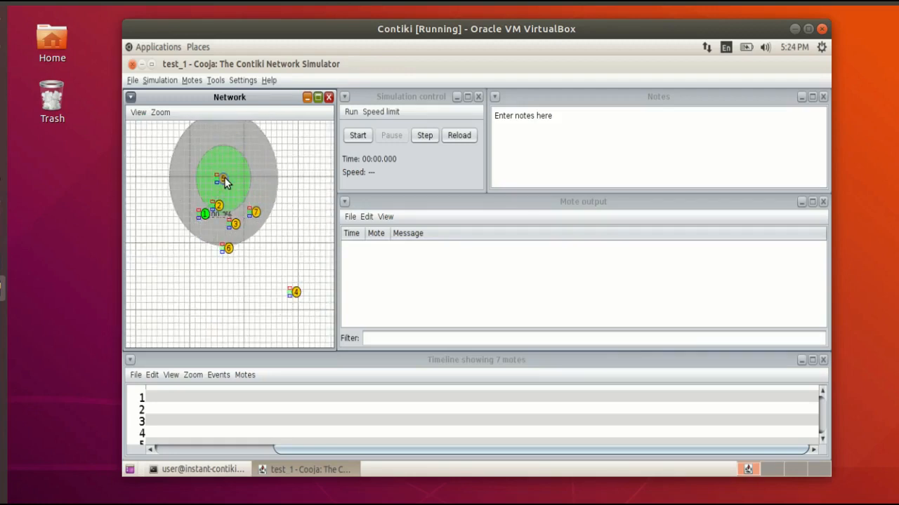
drag(295, 293, 268, 225)
click(231, 294)
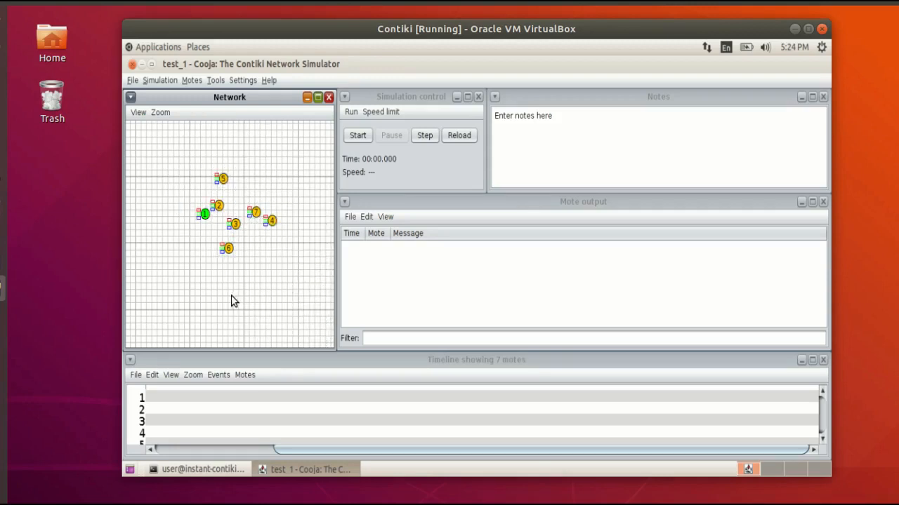
Open a Serial Socket (SERVER) for border-router mote Sky 1, start it listening on port 60001, and minimize its window.
scroll(235, 291, up, 1)
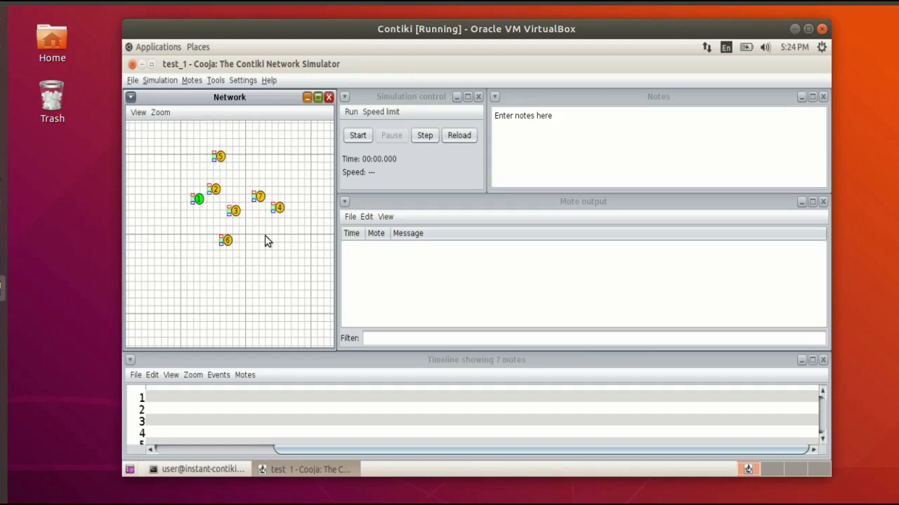
scroll(248, 251, up, 1)
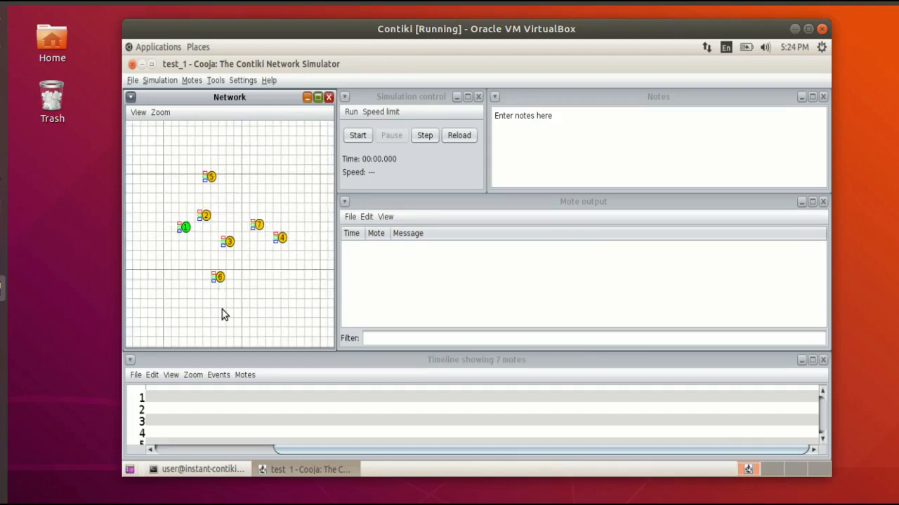
right_click(187, 232)
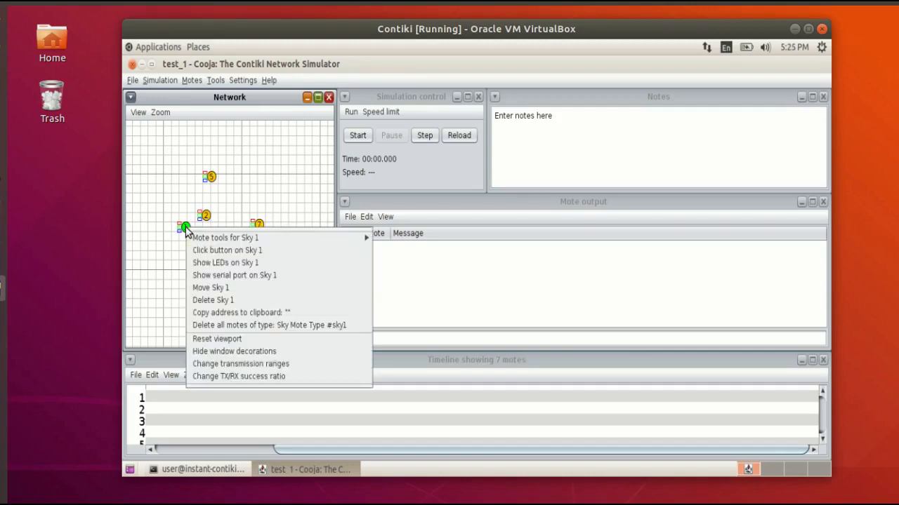
mouse_move(211, 240)
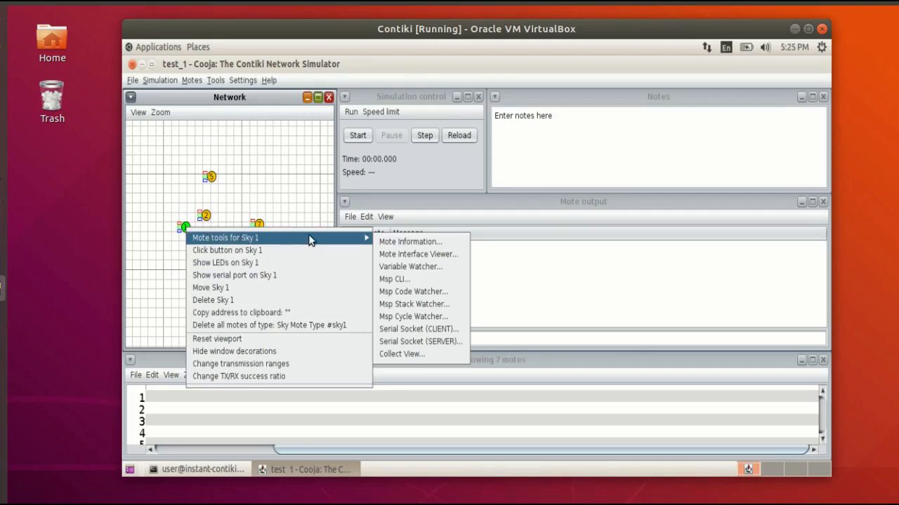
click(428, 342)
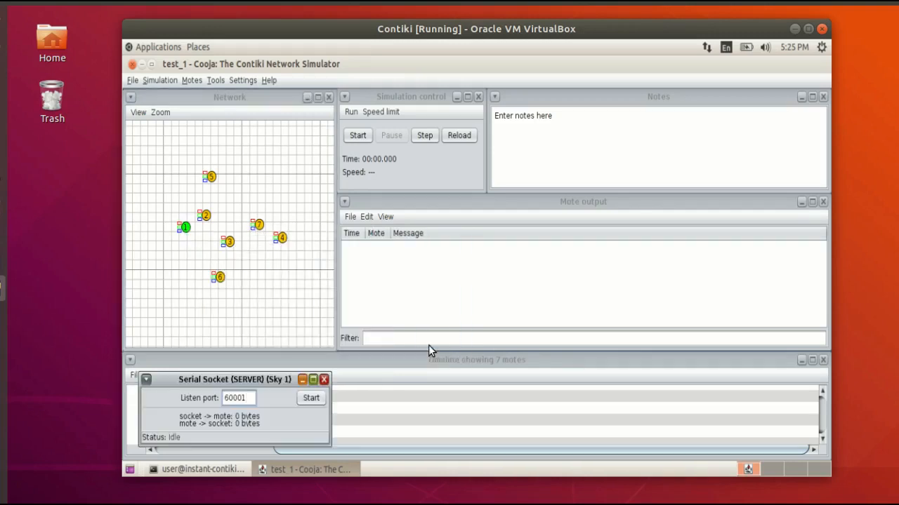
click(309, 398)
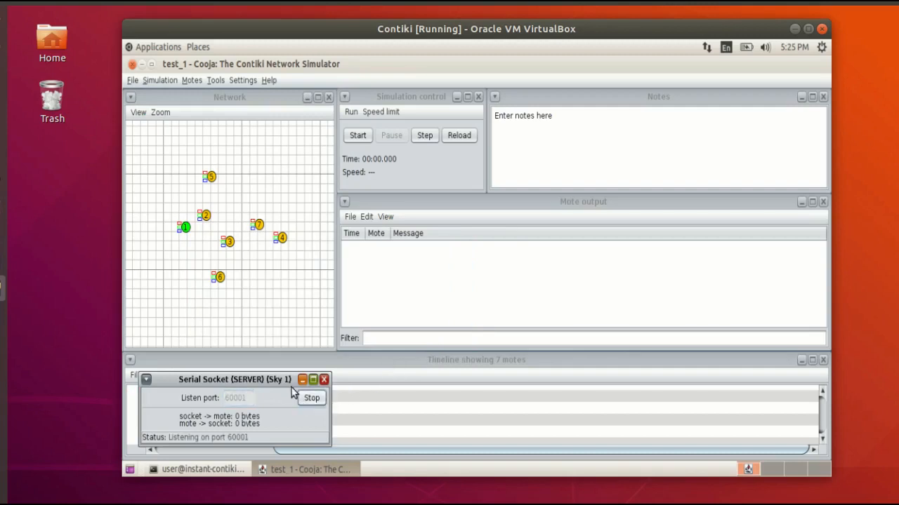
click(301, 380)
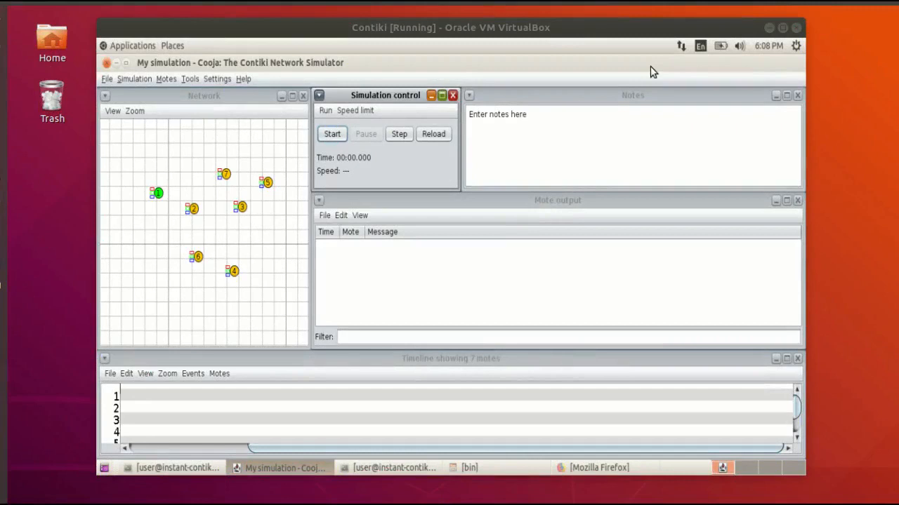
Maximize the virtual machine window, open a second terminal, minimize the one running Cooja, and place the new one over the simulation's lower area.
click(782, 28)
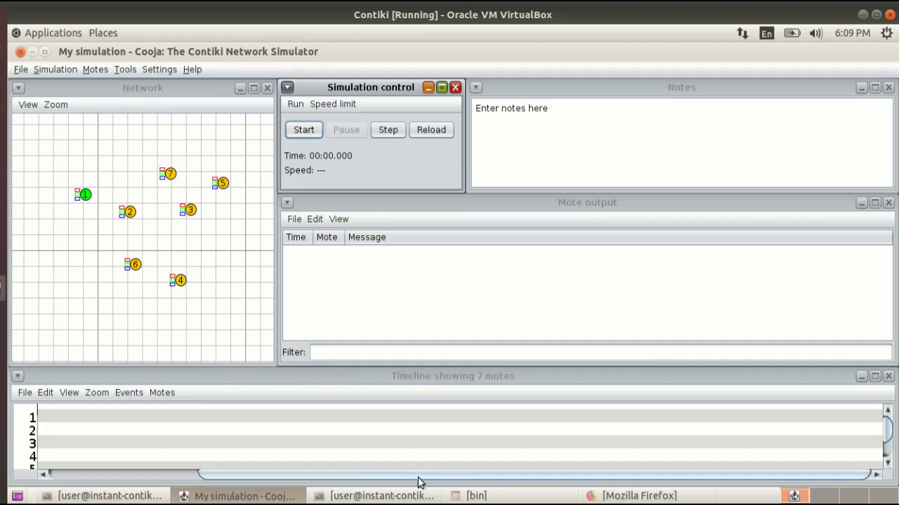
click(109, 496)
right_click(271, 360)
click(297, 237)
key(alt+Tab)
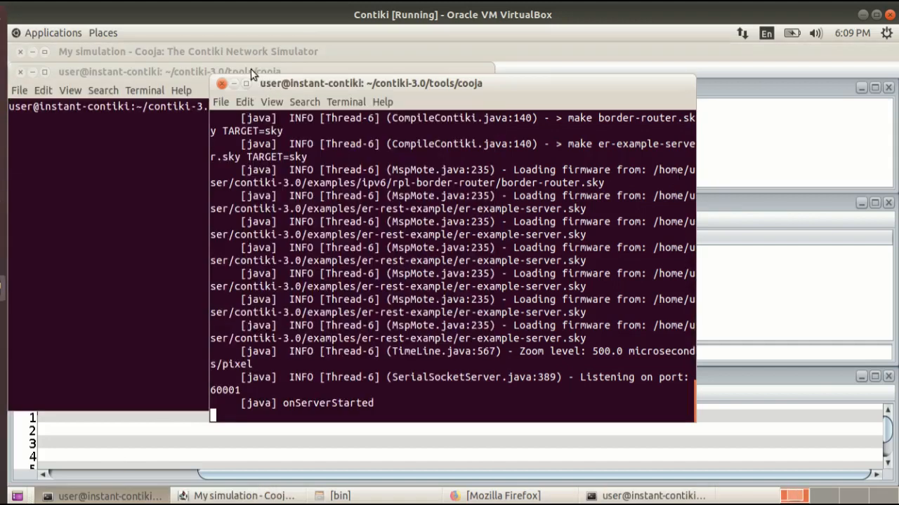
click(234, 82)
drag(239, 71, 504, 294)
Change the new terminal's directory to ../../examples/ipv6/rpl-border-router/ and clear its screen.
text(cd )
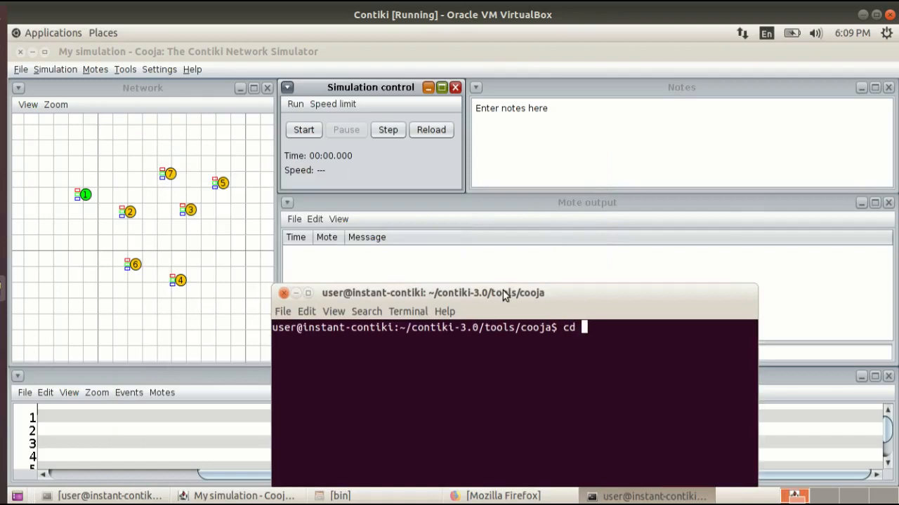
text(../../ex)
key(Tab)
text(ip)
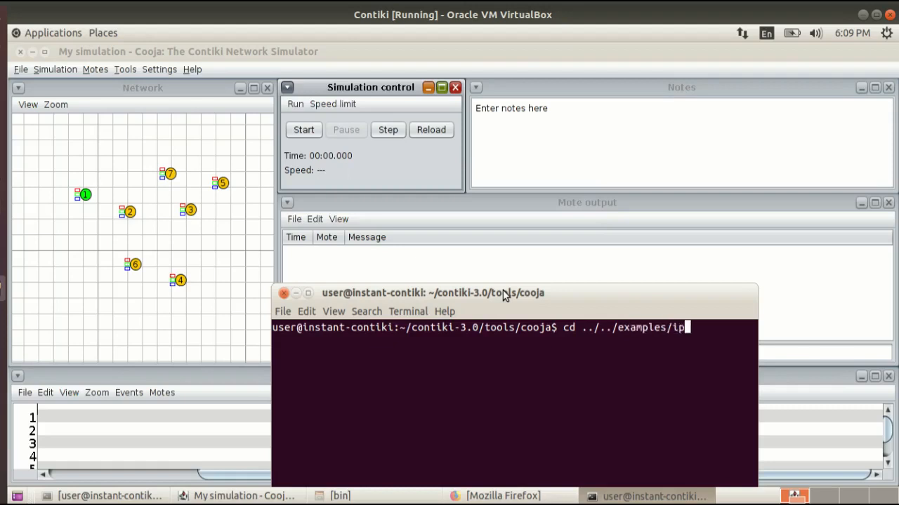
text(v6/rpl--bo)
key(Tab)
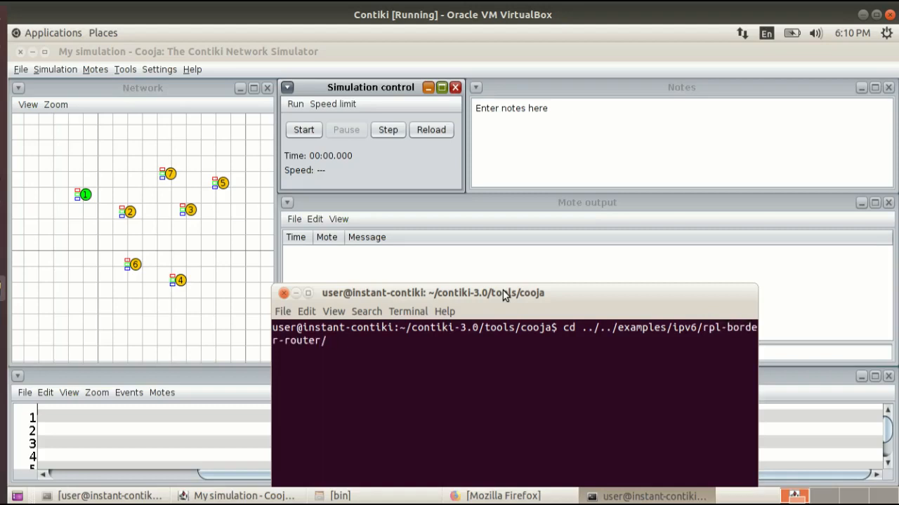
key(Return)
key(Return)
key(Return)
key(Return)
key(Return)
key(ctrl+l)
Run make connect-router-cooja and enter the sudo password to bridge the border router to the host.
text(make connect-ro)
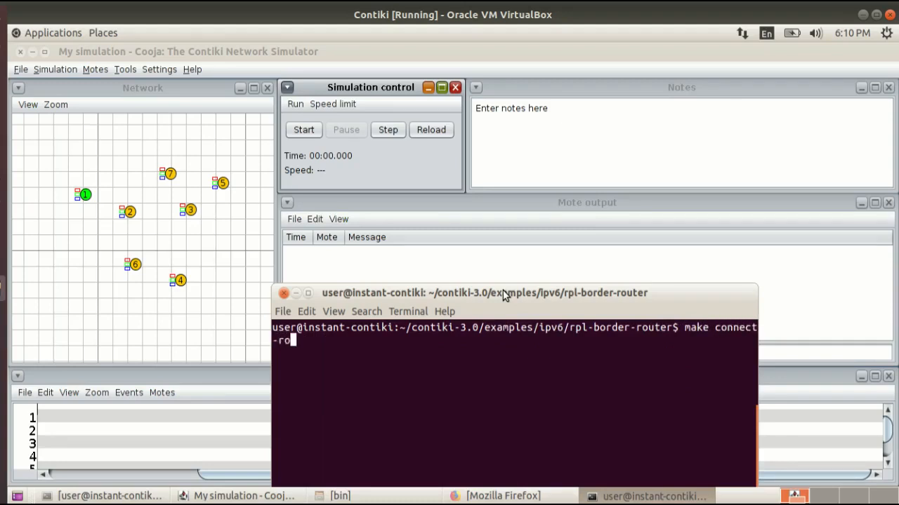
text(uter-cooja)
key(Return)
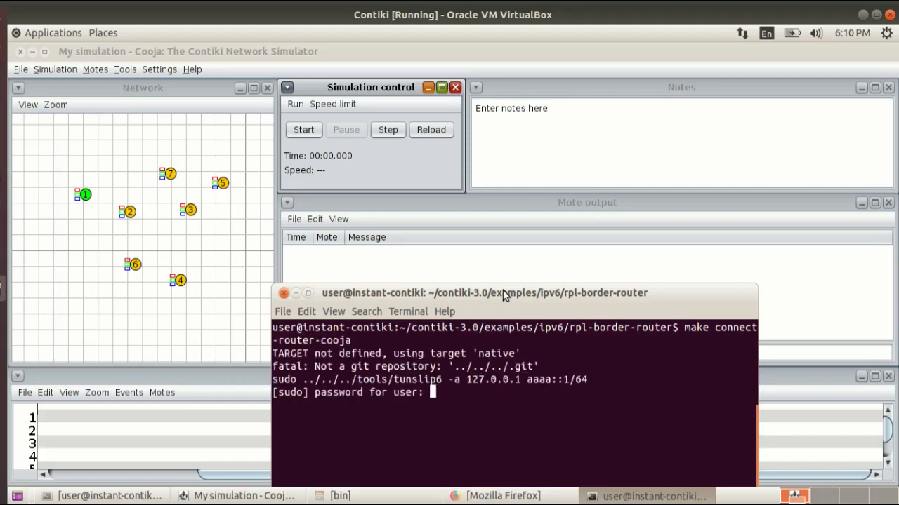
key(Return)
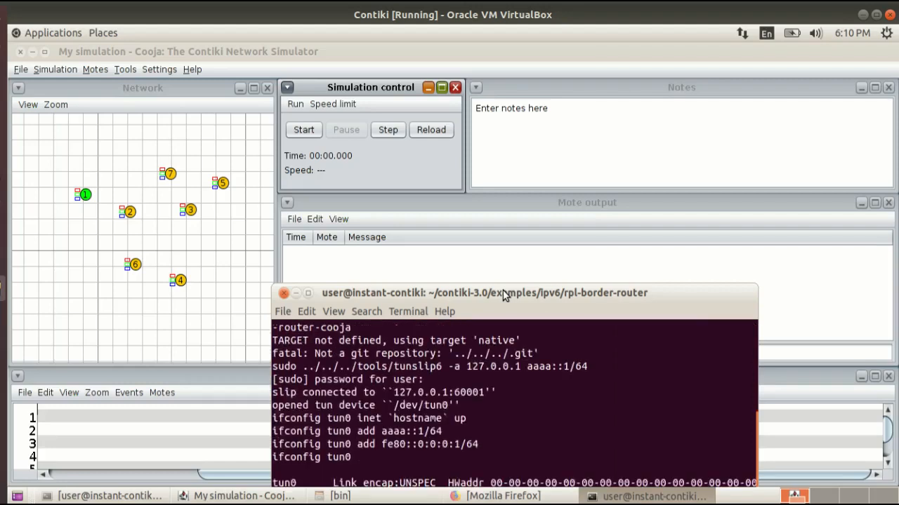
Check the tunslip6 output for the address the slip connection uses, and minimize the terminal.
drag(503, 295, 318, 86)
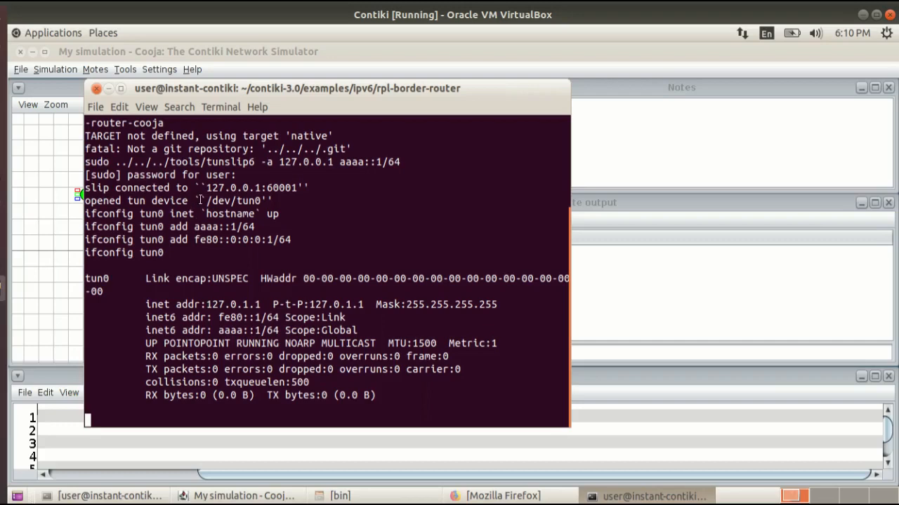
drag(204, 191, 268, 188)
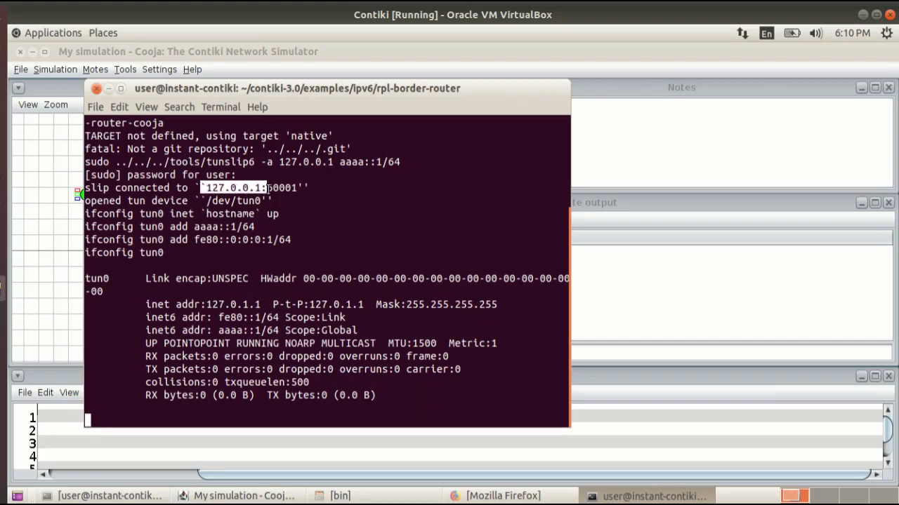
click(111, 92)
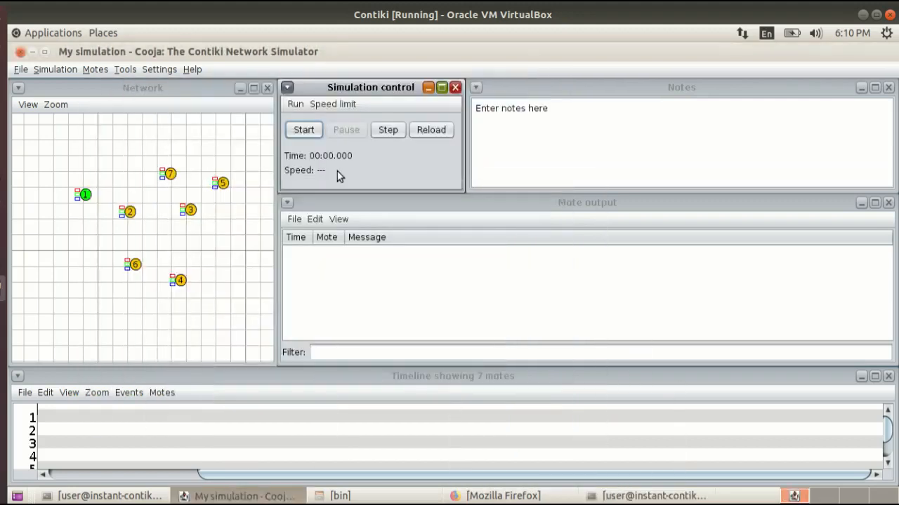
Start the simulation and select the border router's server address aaaa::212:7401:1:101 in the tunnel terminal's output.
click(303, 130)
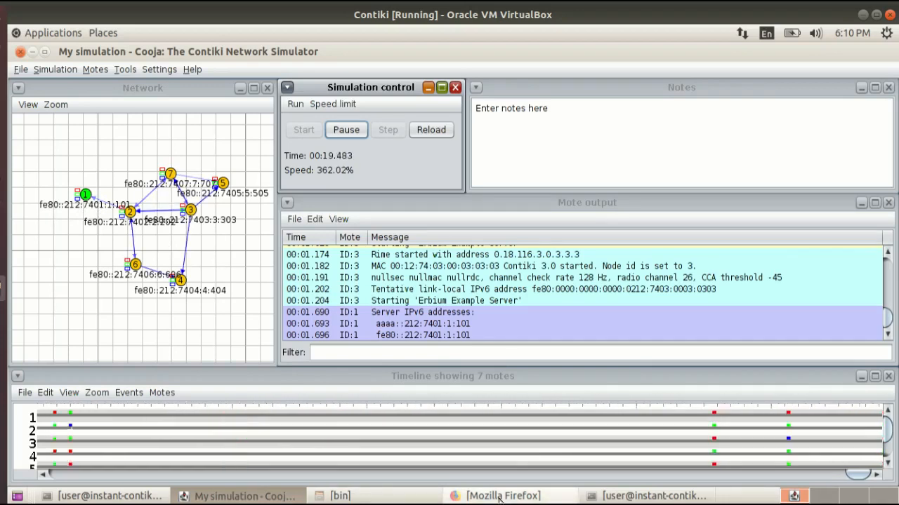
click(612, 496)
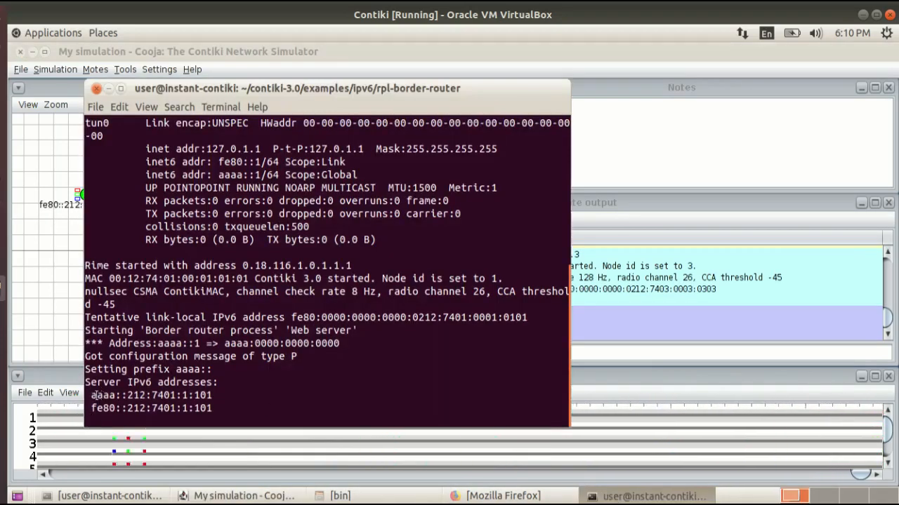
drag(92, 395, 215, 395)
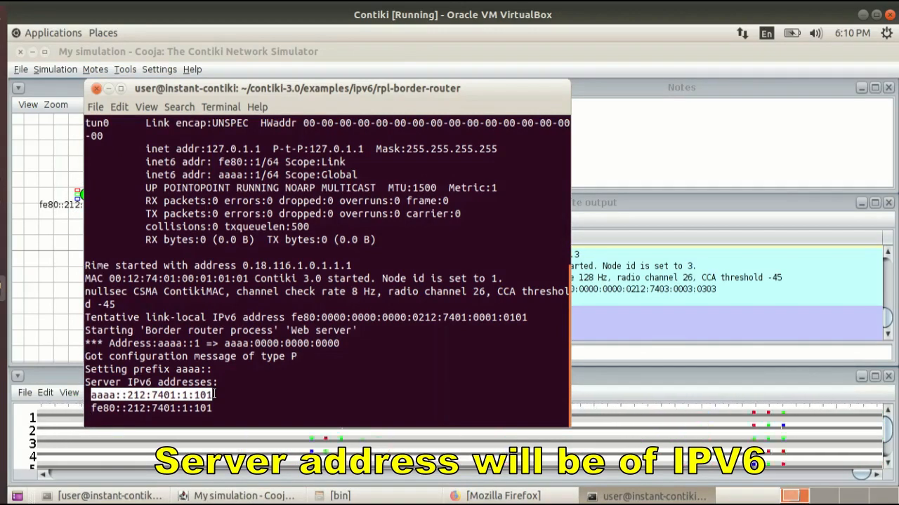
Open another terminal beside the tunnel output and run ping6 aaaa::212:7401:1:101 to test the border router.
right_click(191, 350)
click(214, 357)
drag(193, 78, 412, 337)
text(ping)
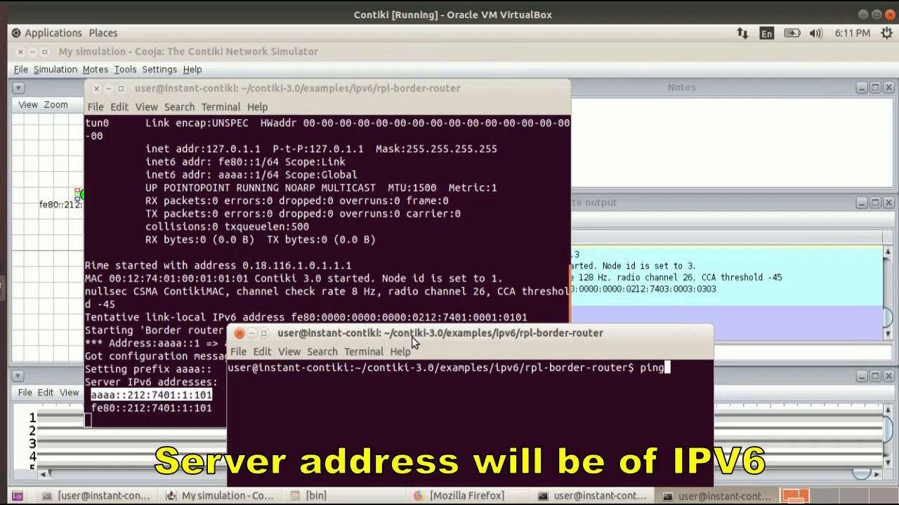
text(6)
text(aaaa::212:7401:1:101)
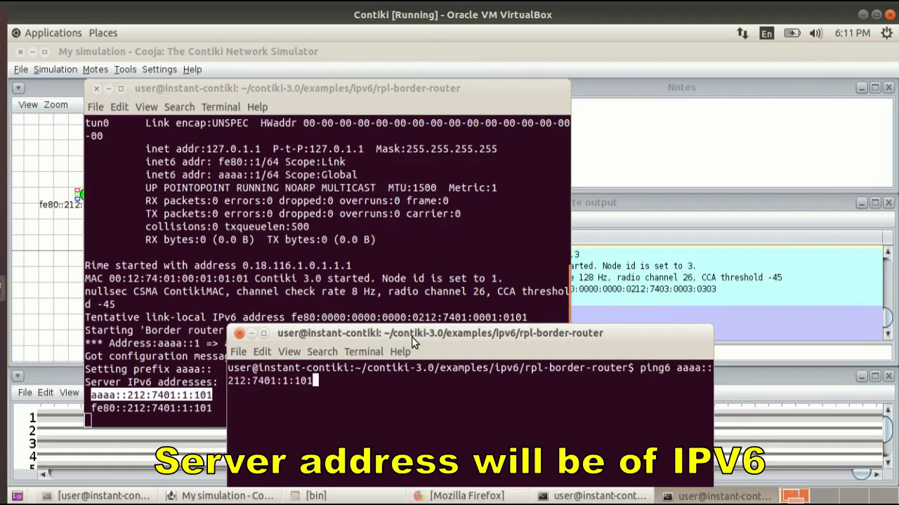
key(Return)
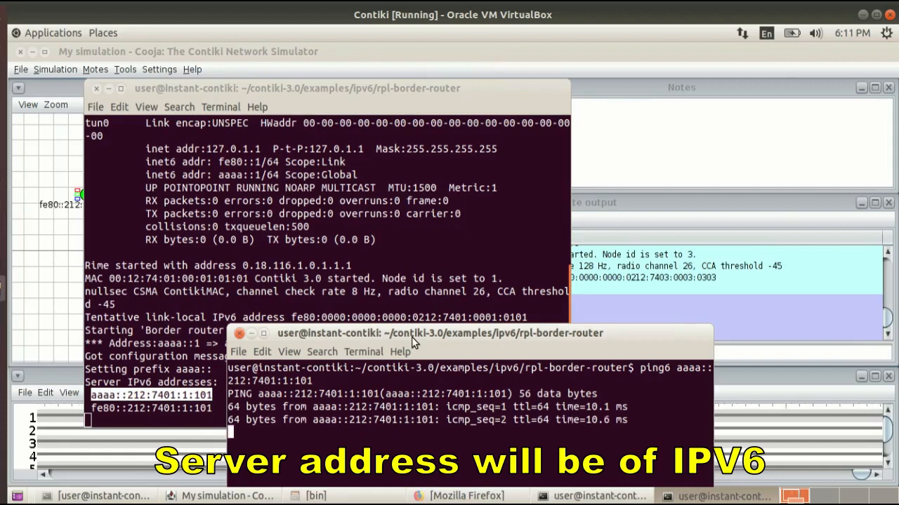
Stop the ping, close its terminal, and minimize the tunnel terminal to return to the simulation.
drag(413, 337, 483, 219)
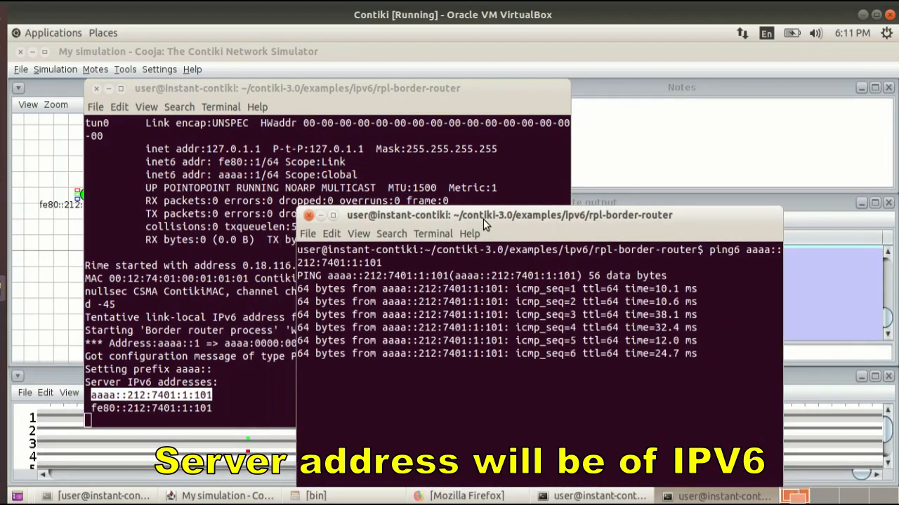
key(ctrl+c)
key(Return)
key(Return)
key(Return)
key(Return)
key(Return)
key(ctrl+l)
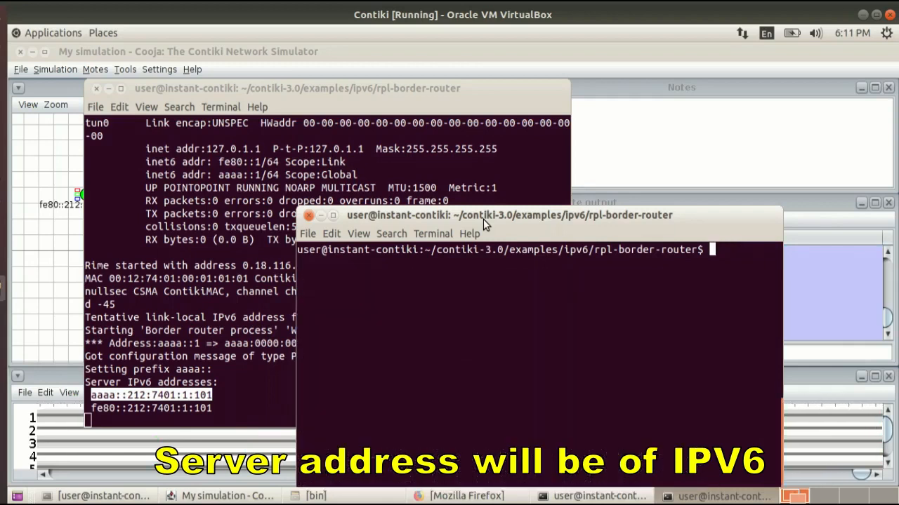
click(309, 215)
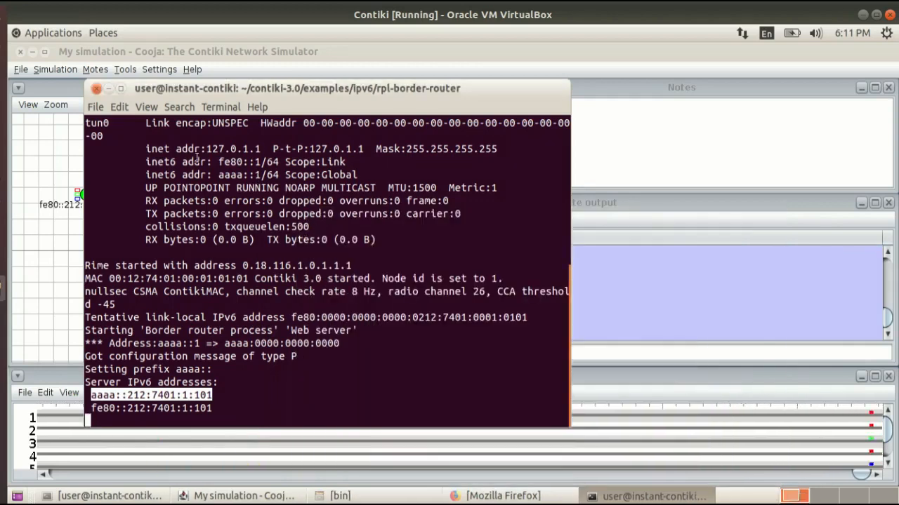
click(108, 90)
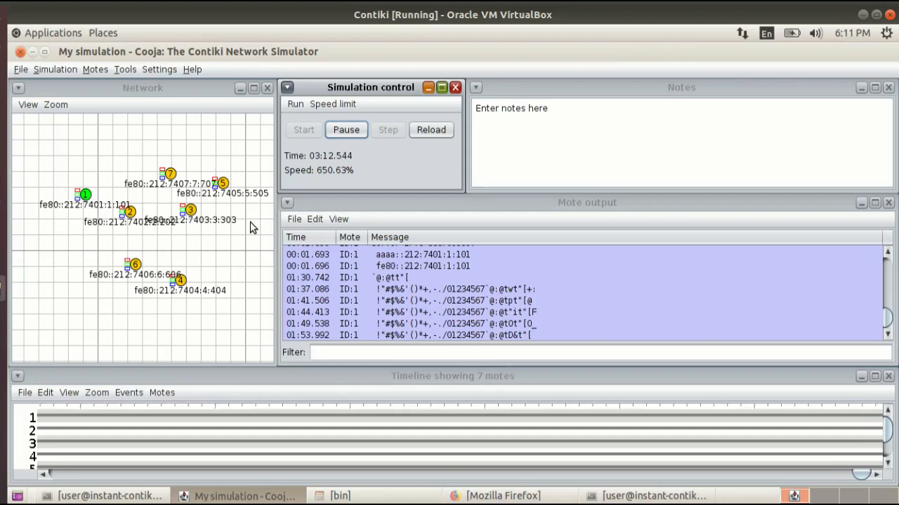
Open the Radio messages tool and set its analyzer to 6LoWPAN Analyzer with PCAP.
click(127, 69)
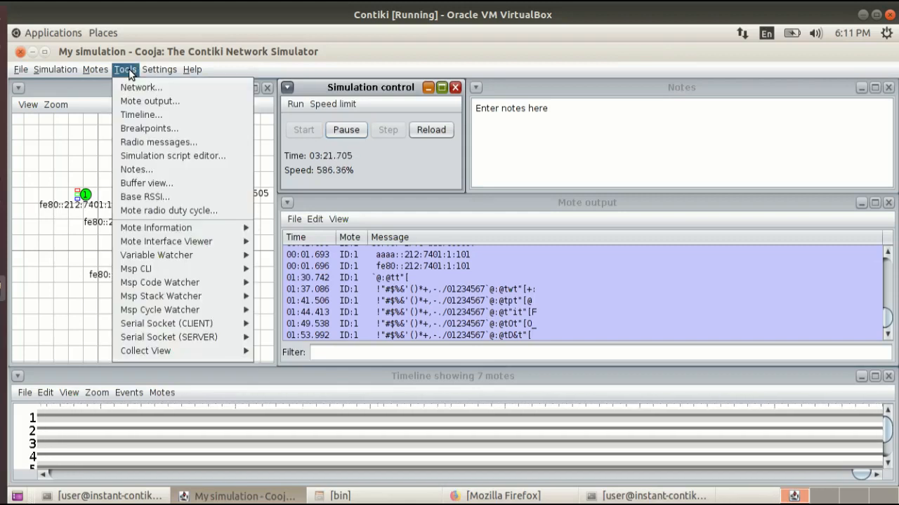
click(148, 139)
click(367, 242)
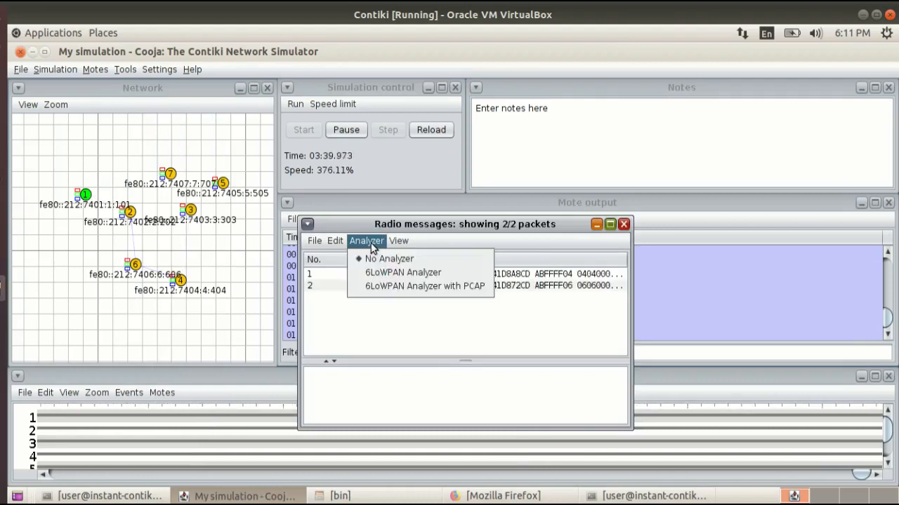
click(385, 286)
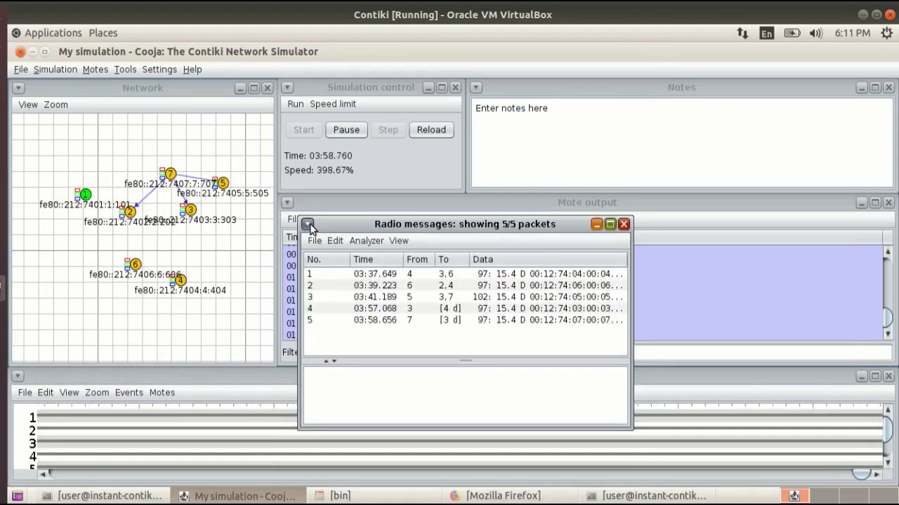
Enlarge the Radio messages window and examine the decoded IEEE 802.15.4 details of packet 4 sent by mote 3.
drag(344, 222, 142, 115)
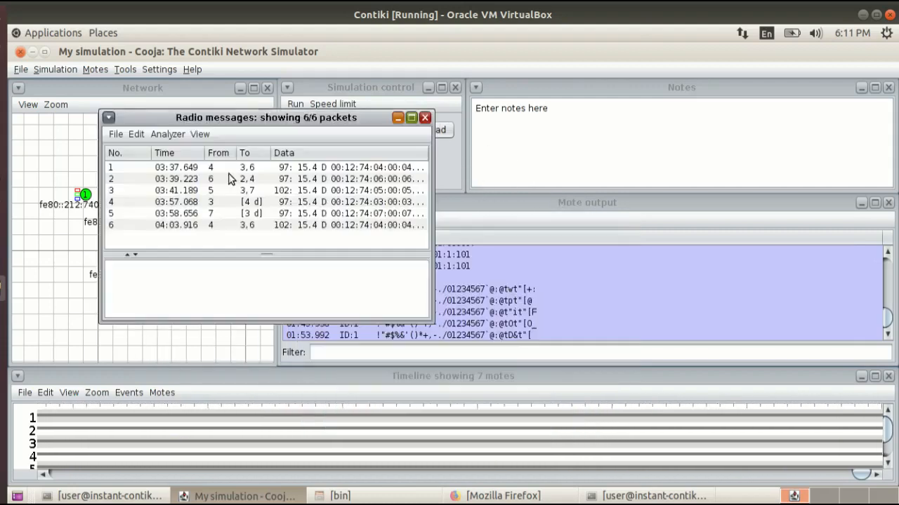
drag(431, 310, 833, 451)
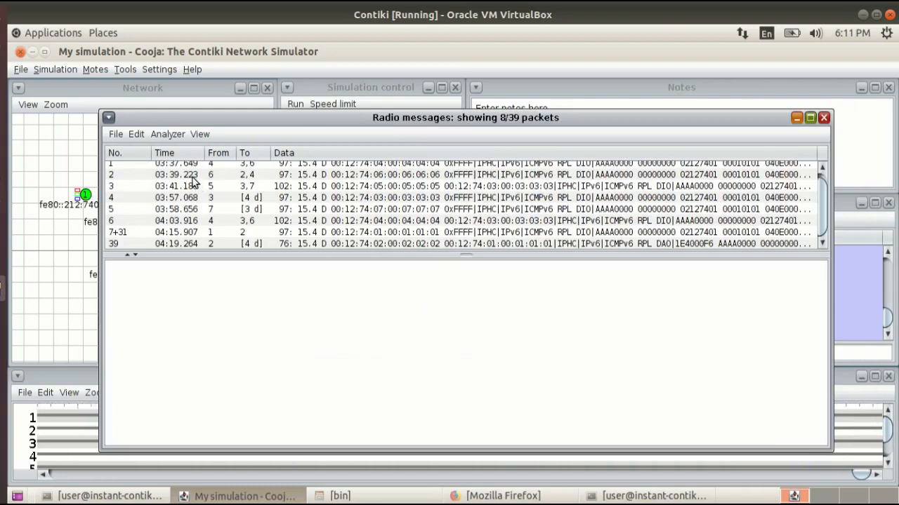
click(295, 199)
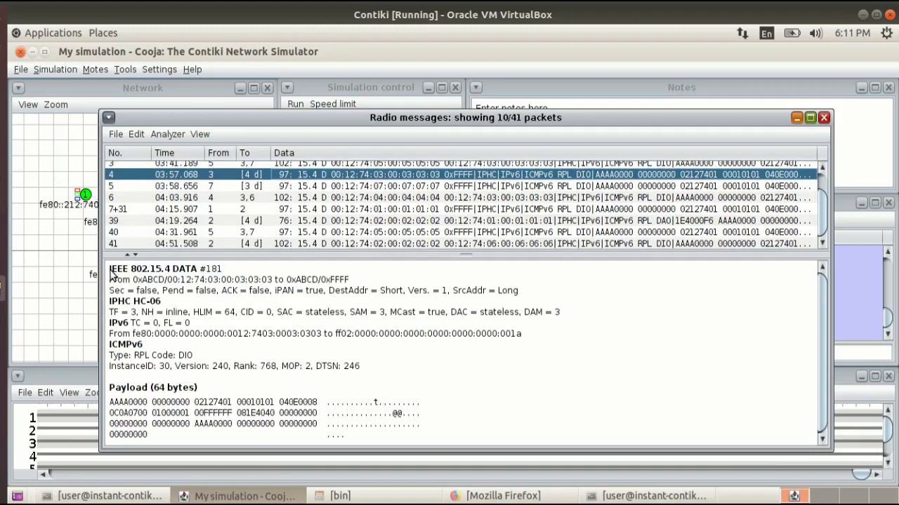
drag(110, 270, 180, 273)
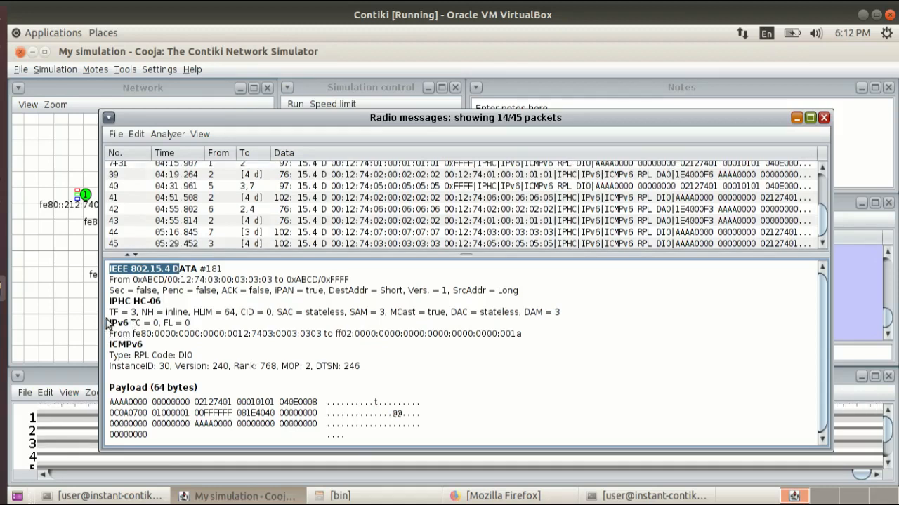
Inspect the IPv6 header line of the decoded packet and close the Radio messages window.
drag(110, 324, 141, 324)
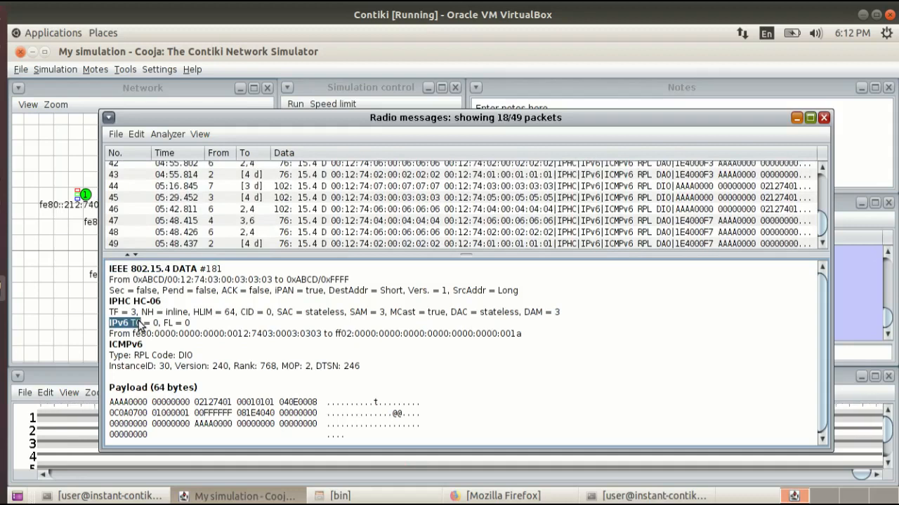
click(823, 118)
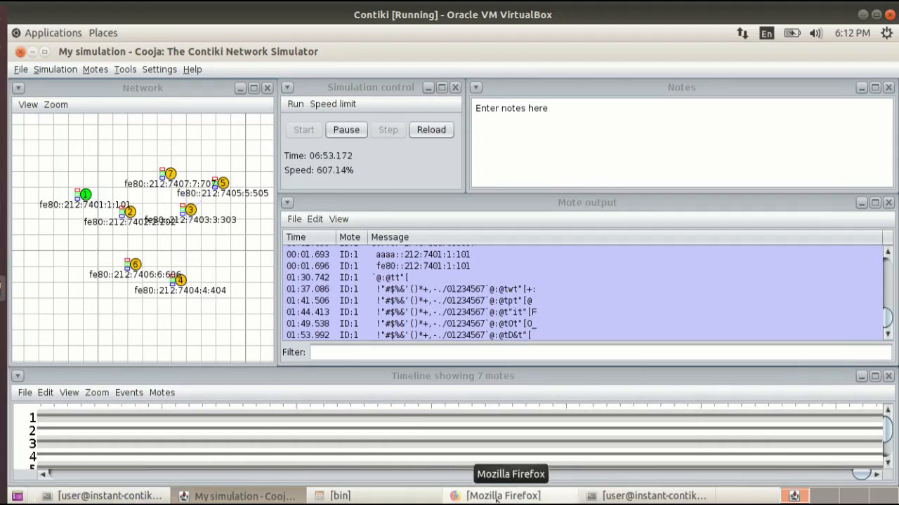
Switch to Firefox and load the border router's web page at [aaaa::212:7401:1:101].
click(649, 495)
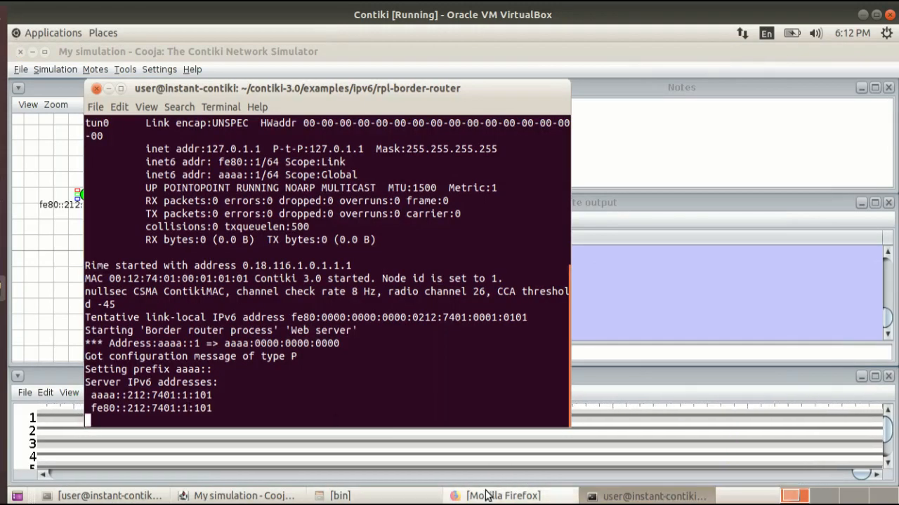
click(604, 496)
click(499, 495)
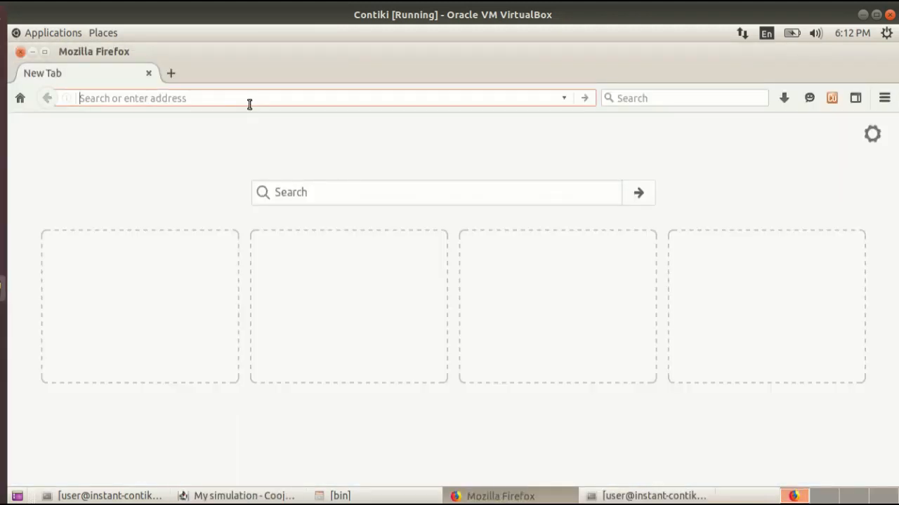
text([)
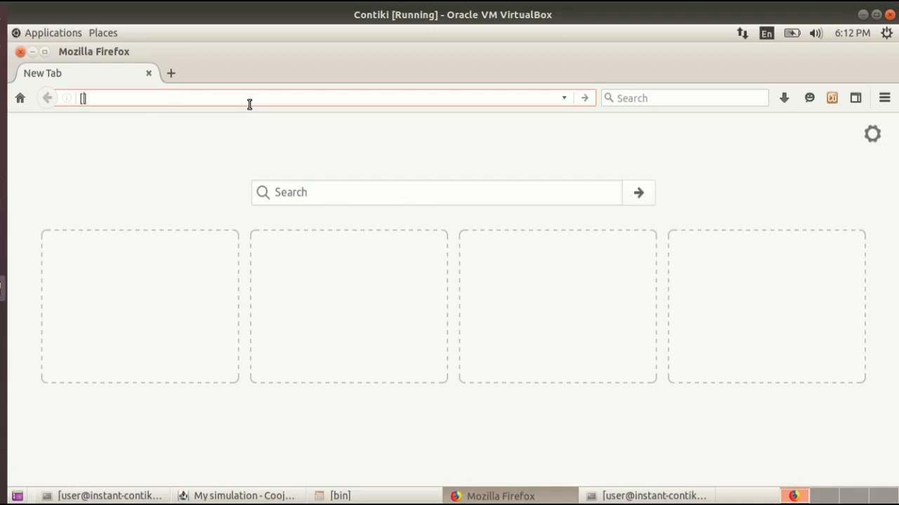
key(ctrl+v)
key(Return)
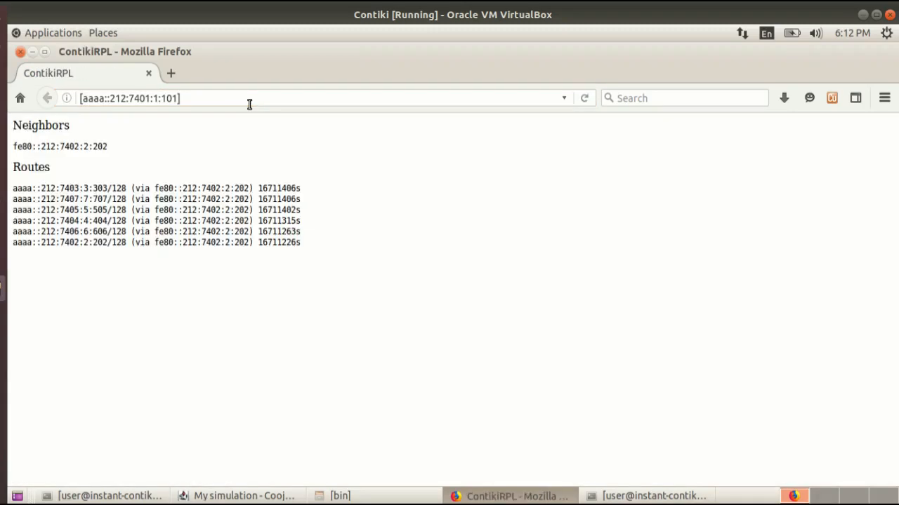
Move the browser window clear of the Network view and select mote 1 there to show its radio range.
drag(238, 50, 546, 113)
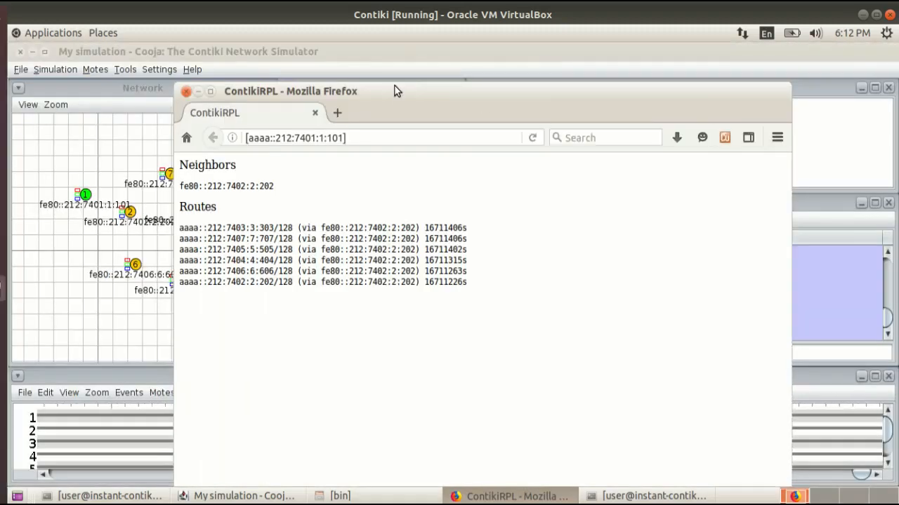
drag(395, 92, 563, 127)
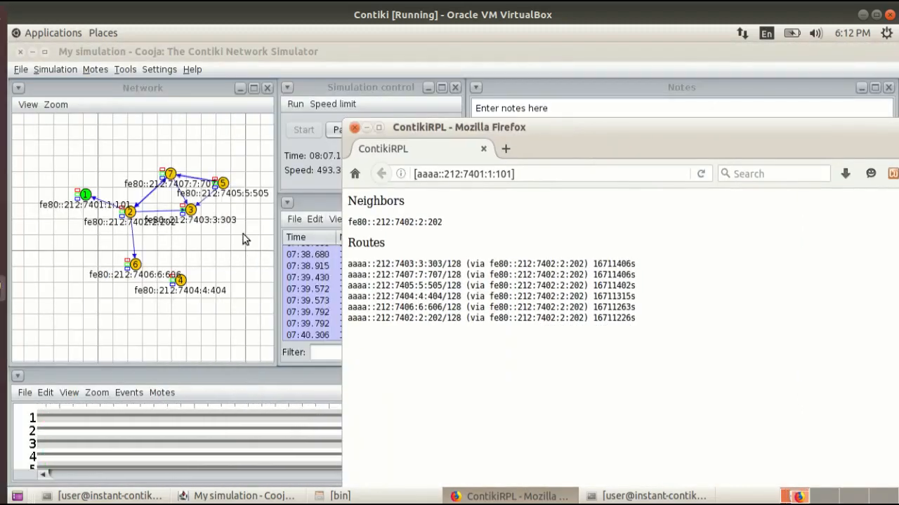
click(85, 197)
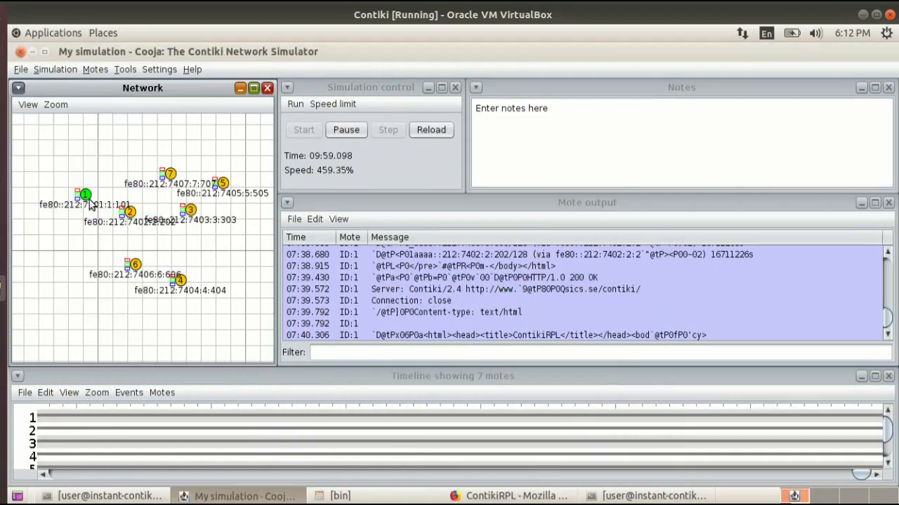
click(87, 197)
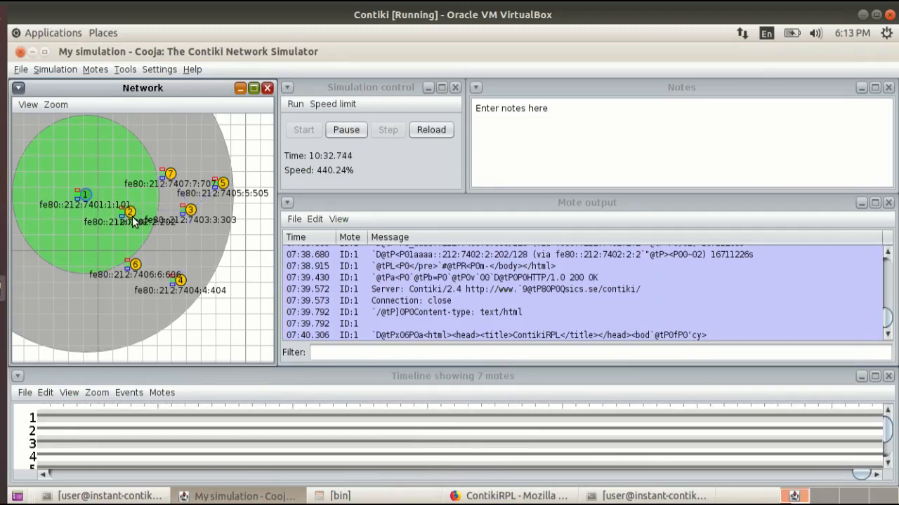
Return to the ContikiRPL page and examine the border router's neighbor and its routes beside the Network view.
click(493, 495)
triple_click(389, 236)
click(389, 236)
drag(352, 222, 443, 224)
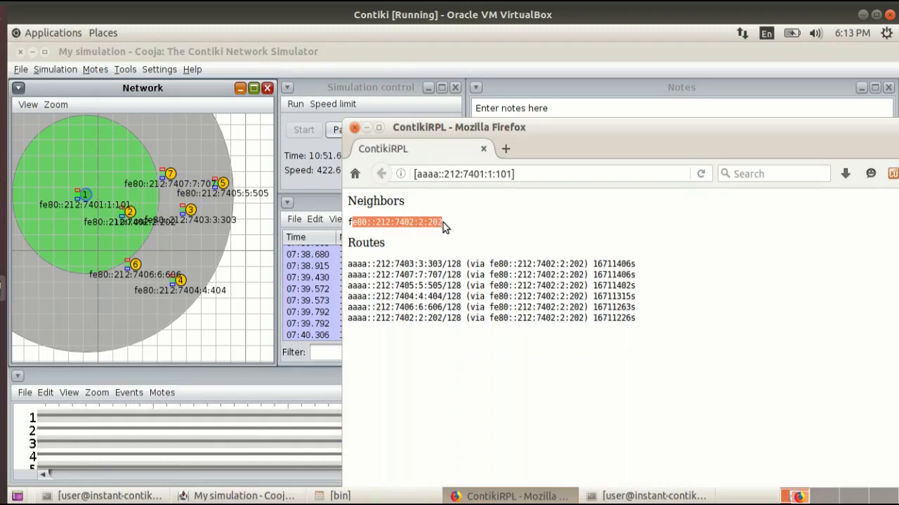
click(470, 230)
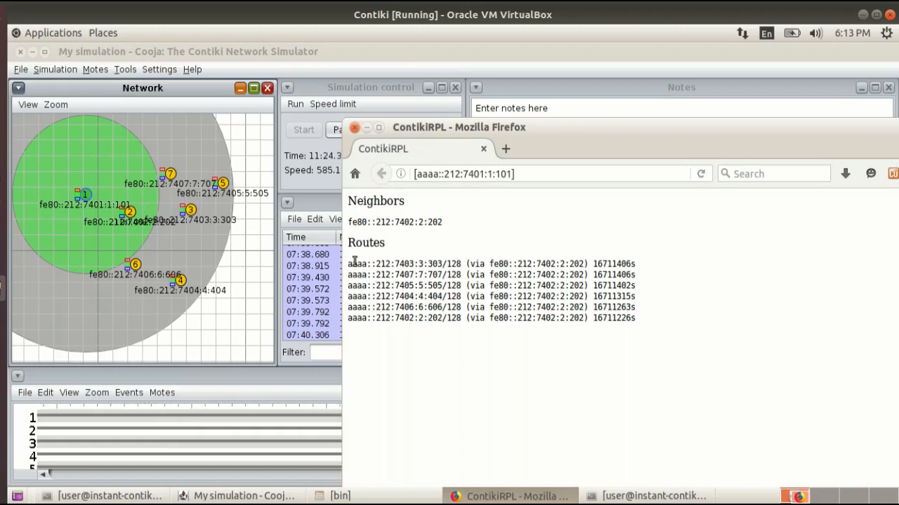
drag(350, 264, 668, 329)
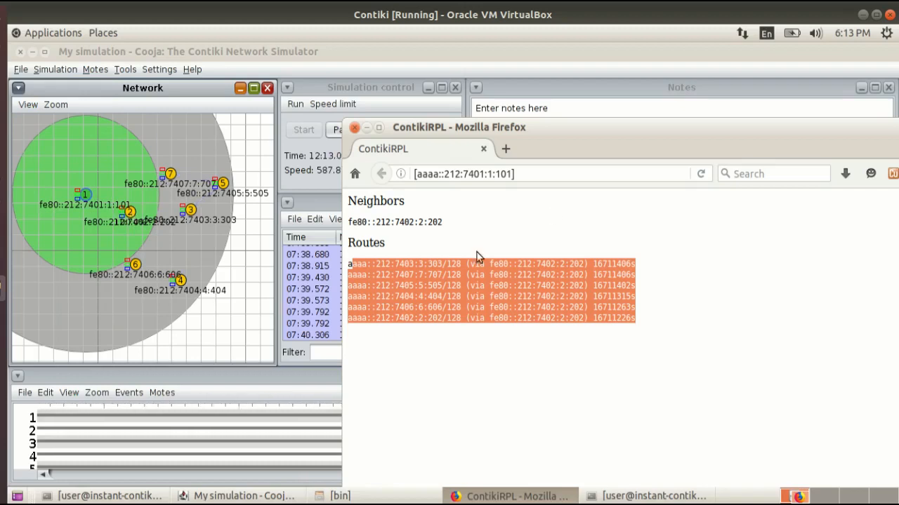
click(553, 216)
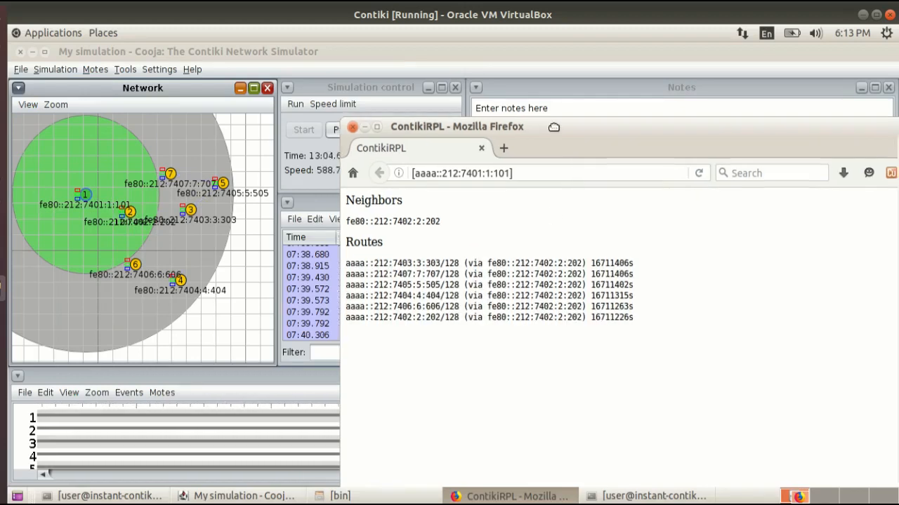
Move the browser window back over the simulation, then view and dismiss the Copper (Cu) Launcher.
drag(563, 129, 362, 109)
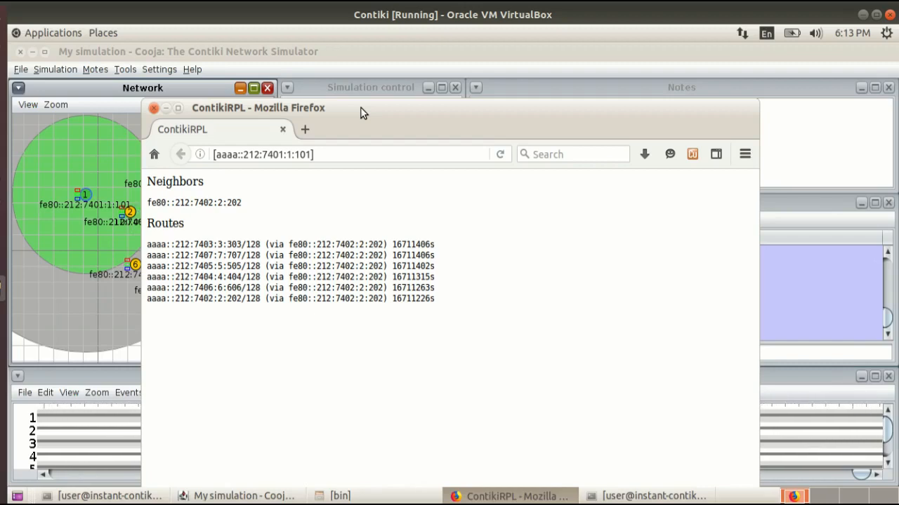
click(697, 161)
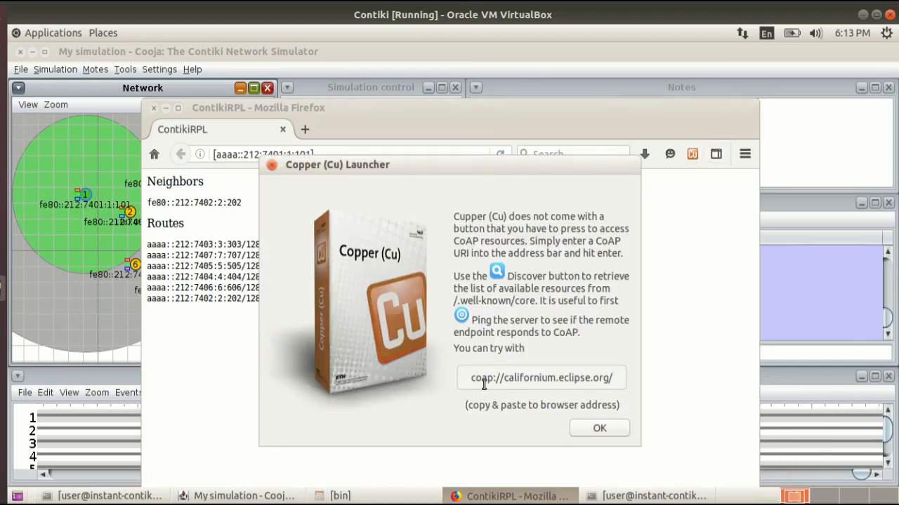
click(597, 429)
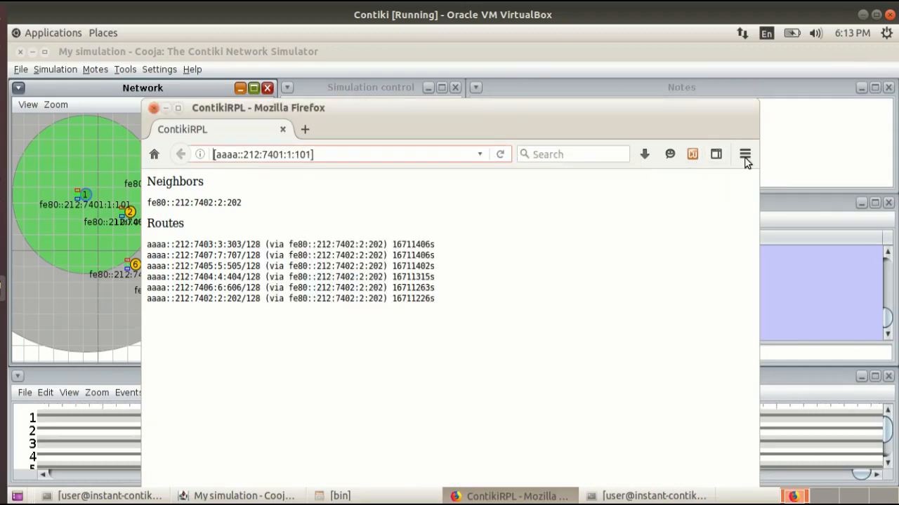
Open Firefox's Add-ons Manager, maximize the window, and go from Get Add-ons to the full Firefox Add-ons website.
click(745, 154)
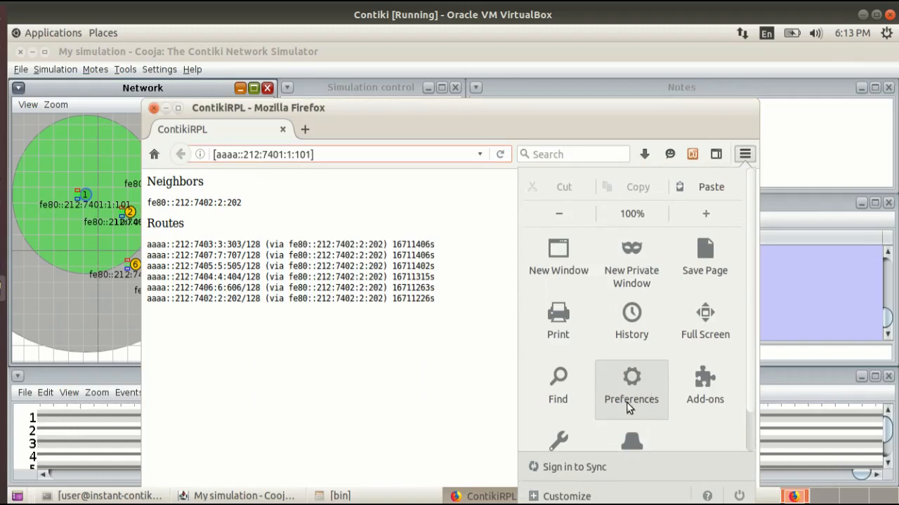
click(705, 386)
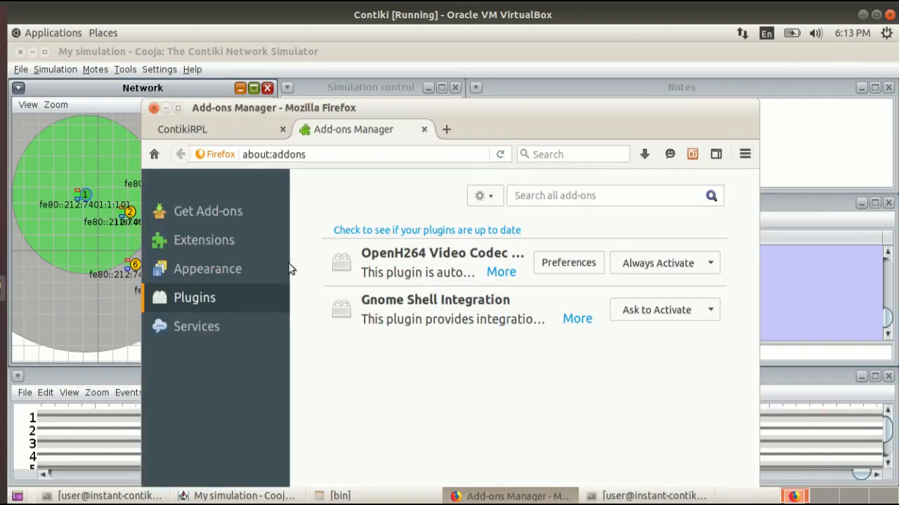
click(217, 211)
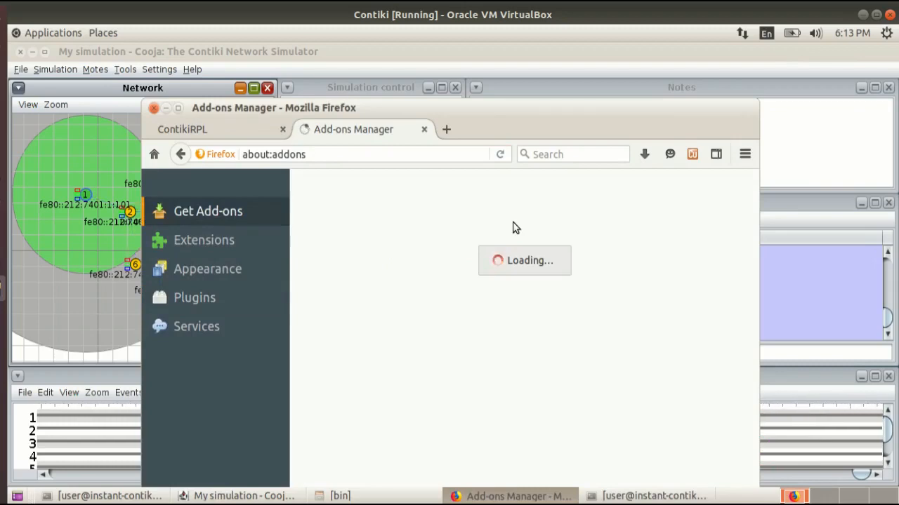
double_click(628, 111)
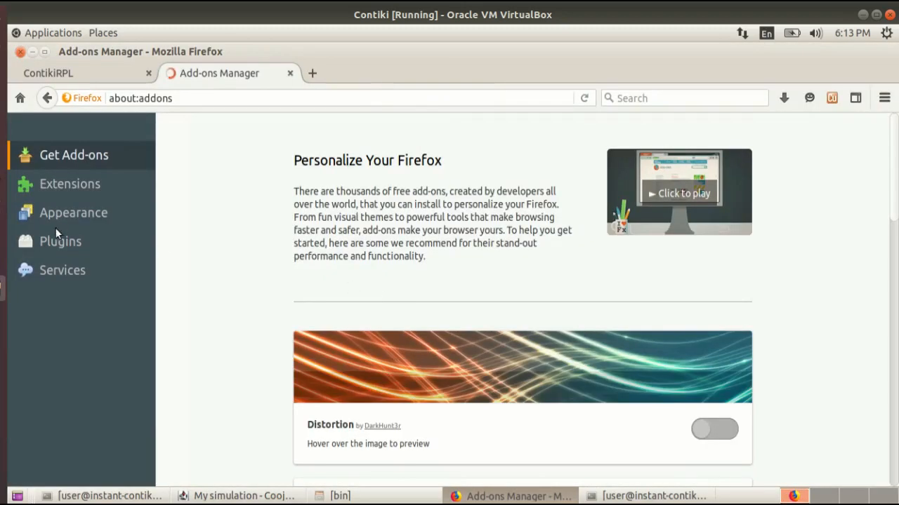
scroll(256, 362, down, 12)
scroll(255, 365, up, 1)
scroll(256, 365, down, 1)
click(521, 428)
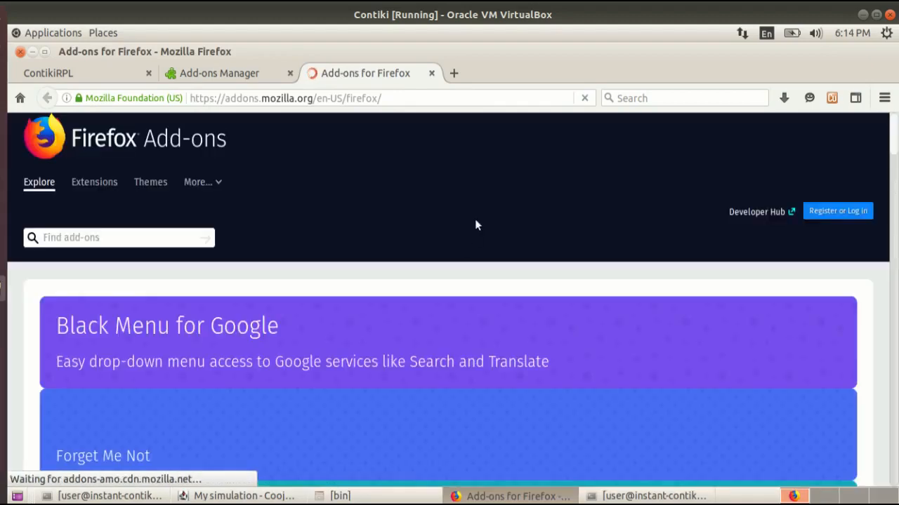
Search the Firefox Add-ons website for "copper".
click(111, 239)
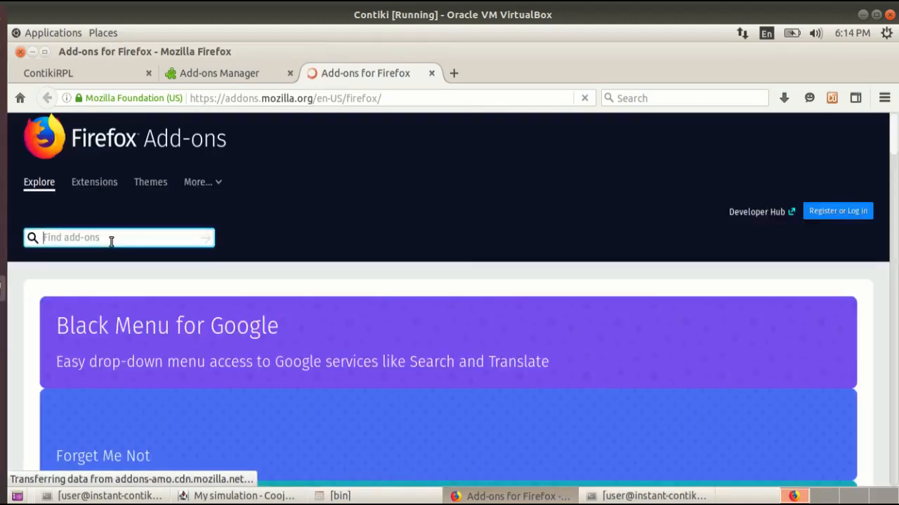
text(coper)
key(Return)
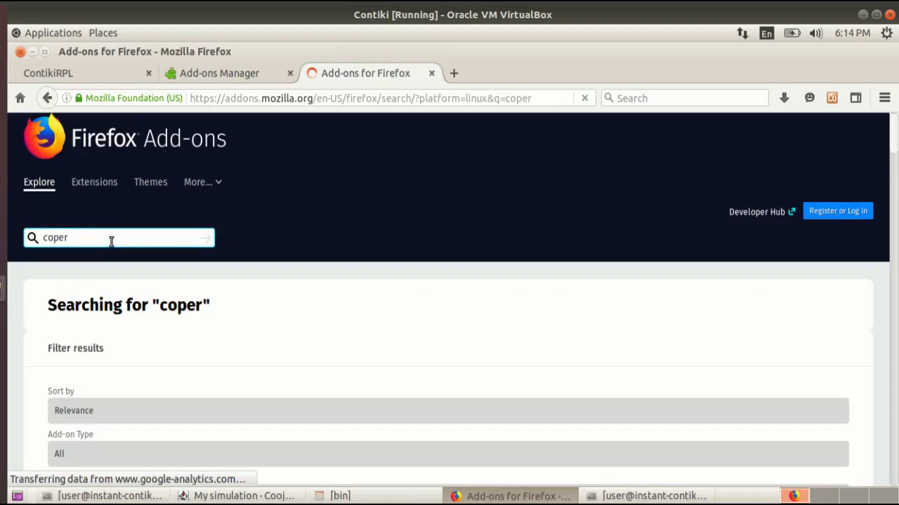
click(56, 242)
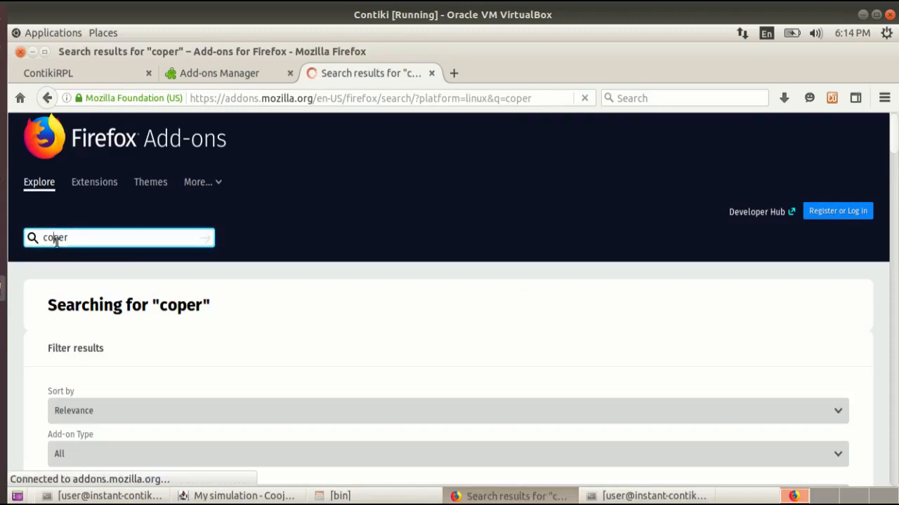
text(p)
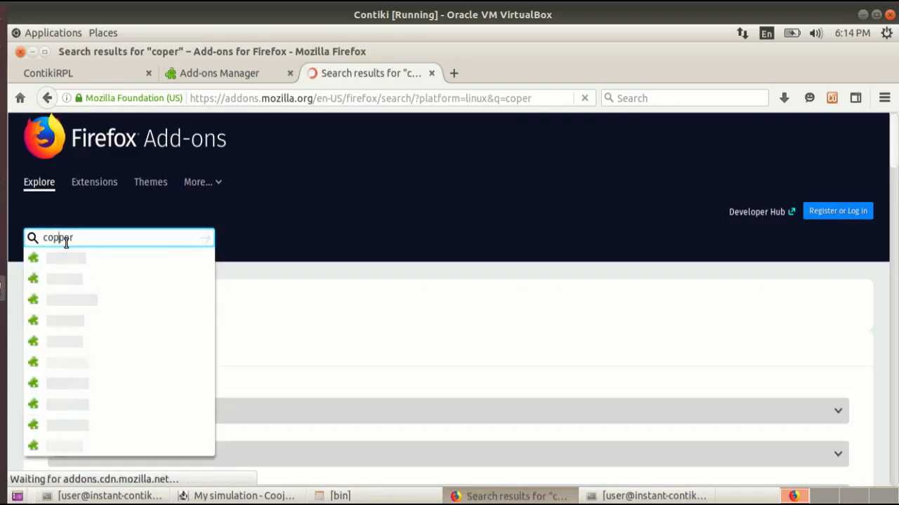
key(Return)
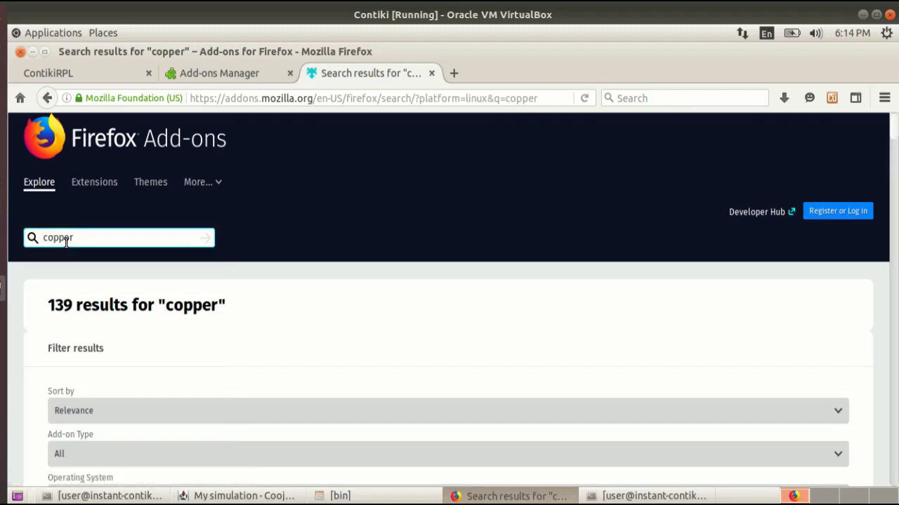
Open the Copper (Cu) add-on's page from the search results and examine its Firefox compatibility note.
scroll(174, 364, down, 5)
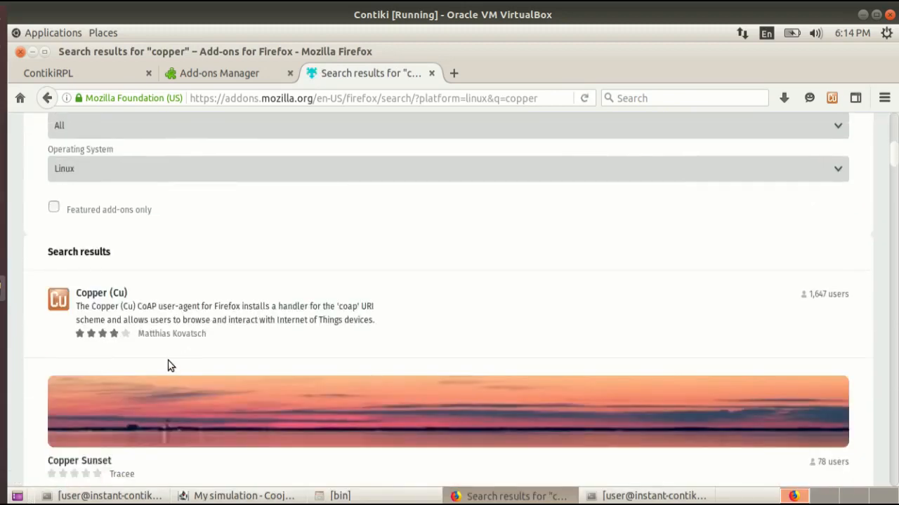
click(86, 300)
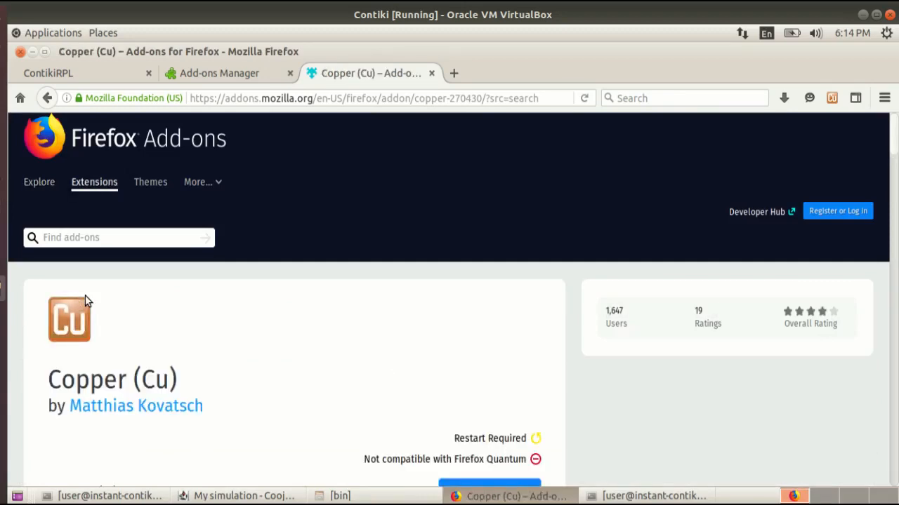
scroll(129, 341, down, 3)
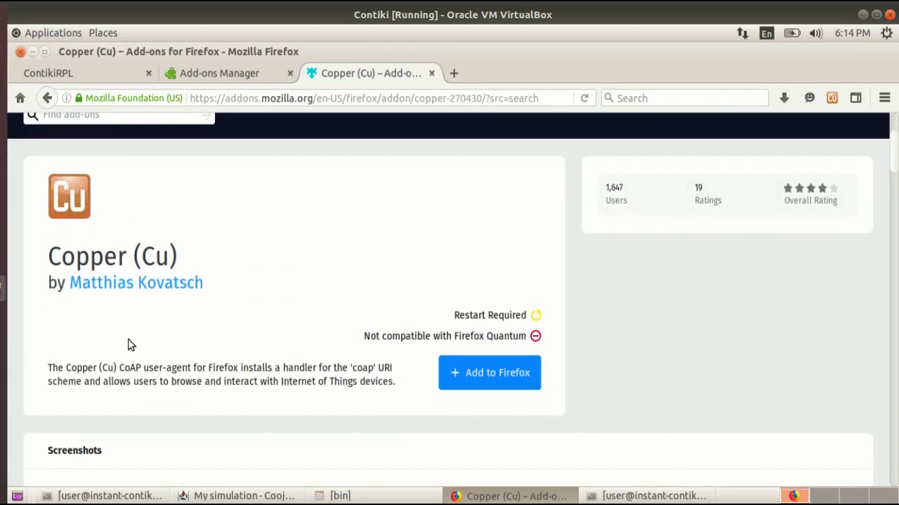
drag(453, 337, 526, 337)
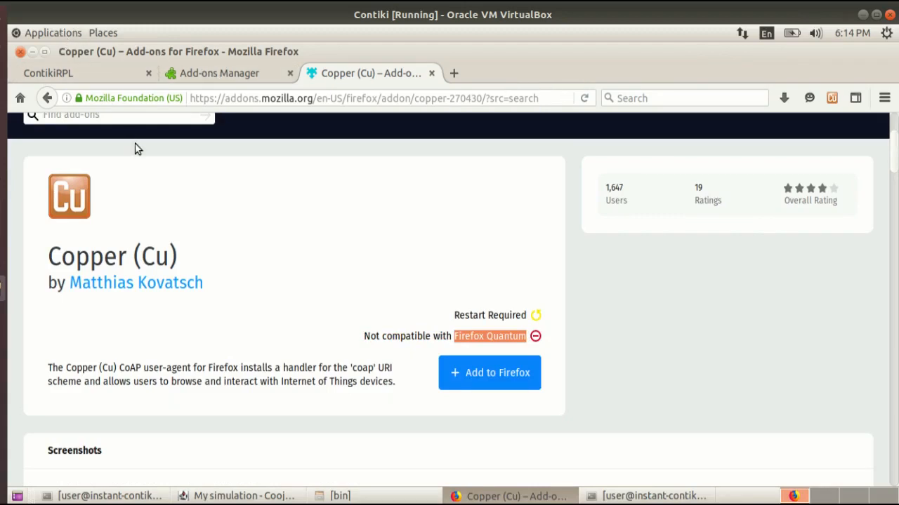
Close the Copper (Cu) page and the Add-ons Manager, then view and dismiss the Copper (Cu) Launcher.
key(ctrl+w)
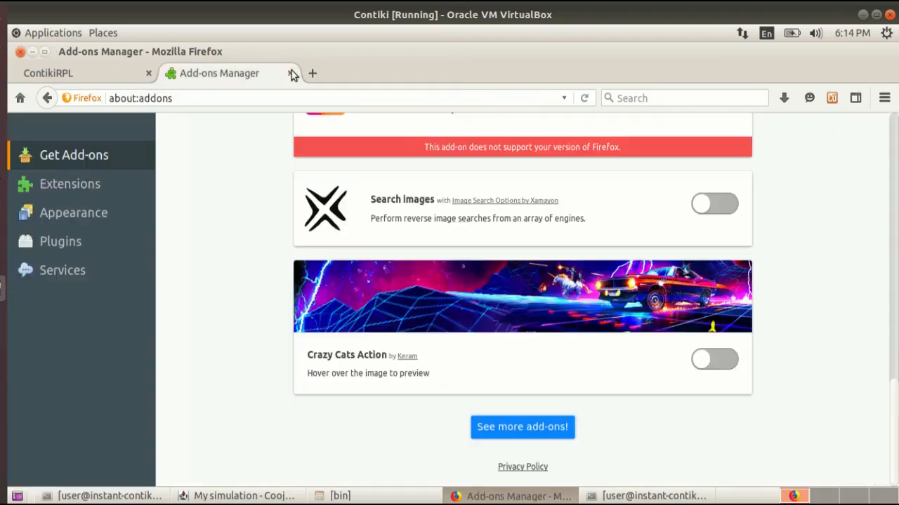
click(289, 73)
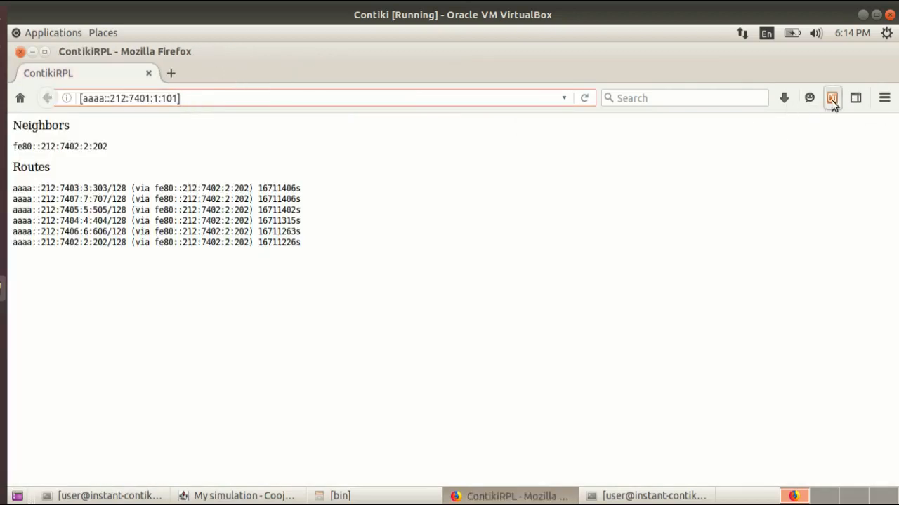
click(831, 99)
click(606, 392)
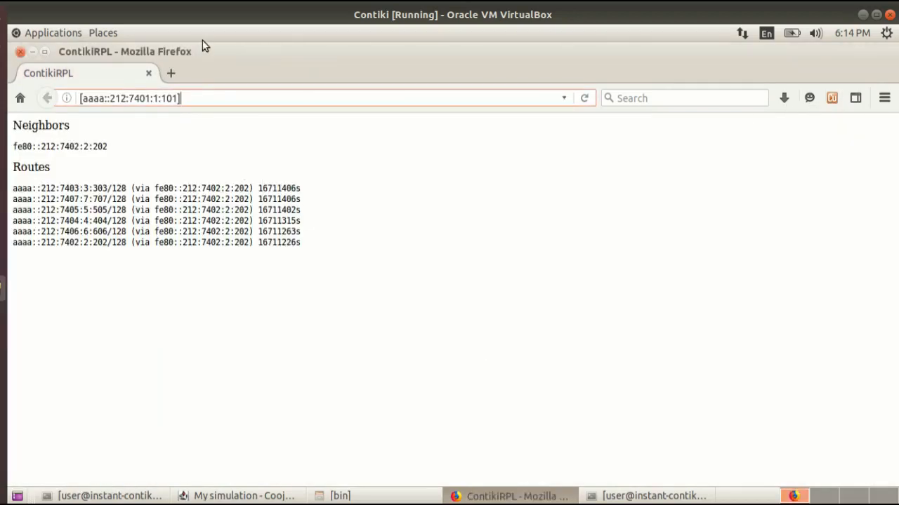
Copy the route address aaaa::212:7407:7:707 from the ContikiRPL page and open coap://[aaaa::212:7407:7:707]/ in a new tab.
click(172, 73)
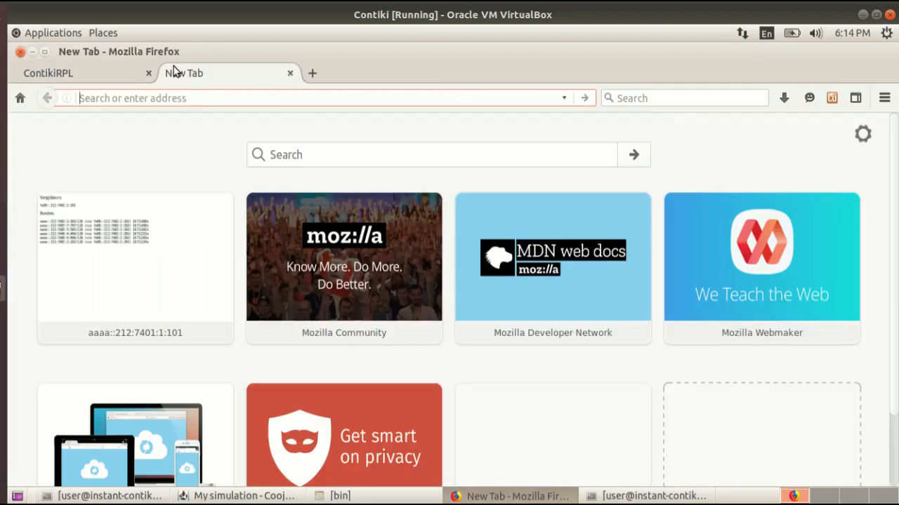
click(86, 73)
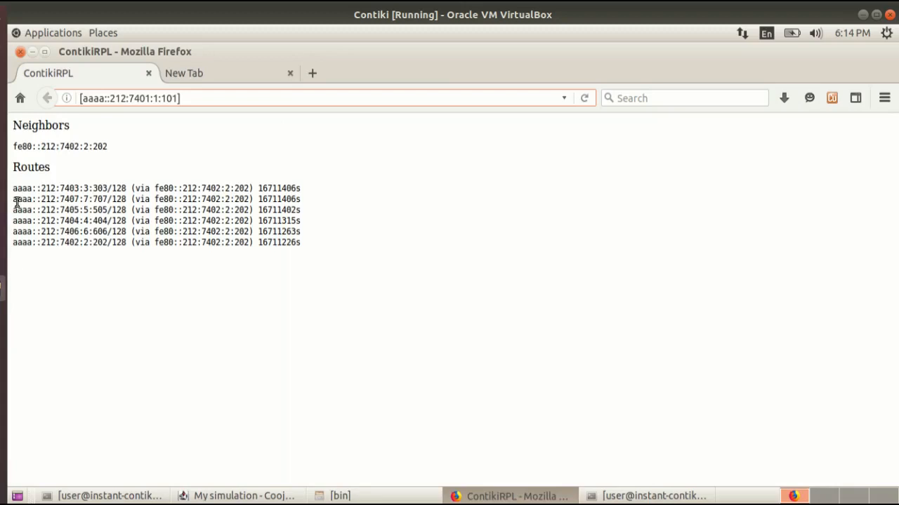
drag(14, 200, 108, 197)
key(ctrl+c)
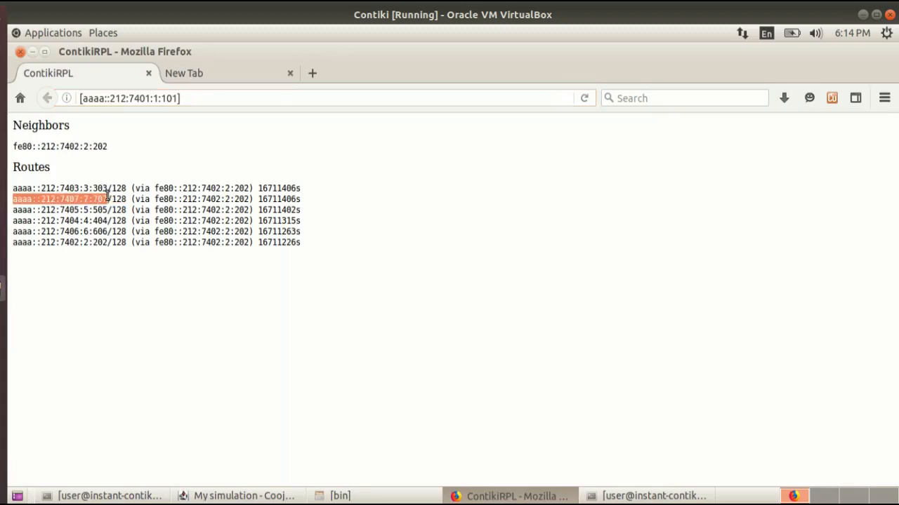
click(185, 73)
text(c)
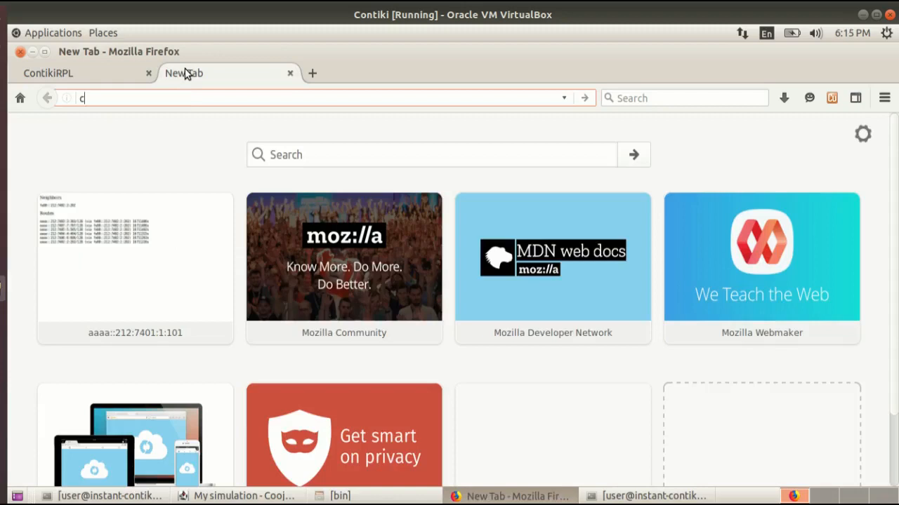
text(oa)
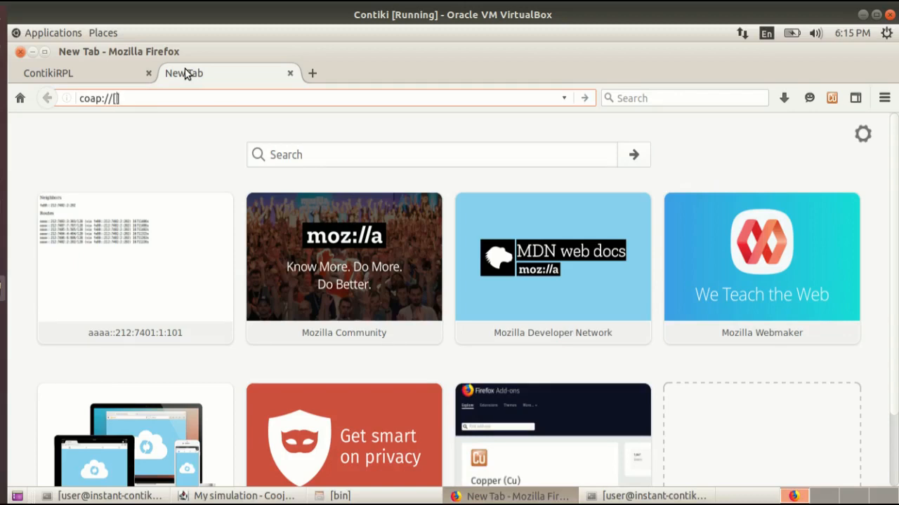
text(p://[)
key(ctrl+v)
key(Return)
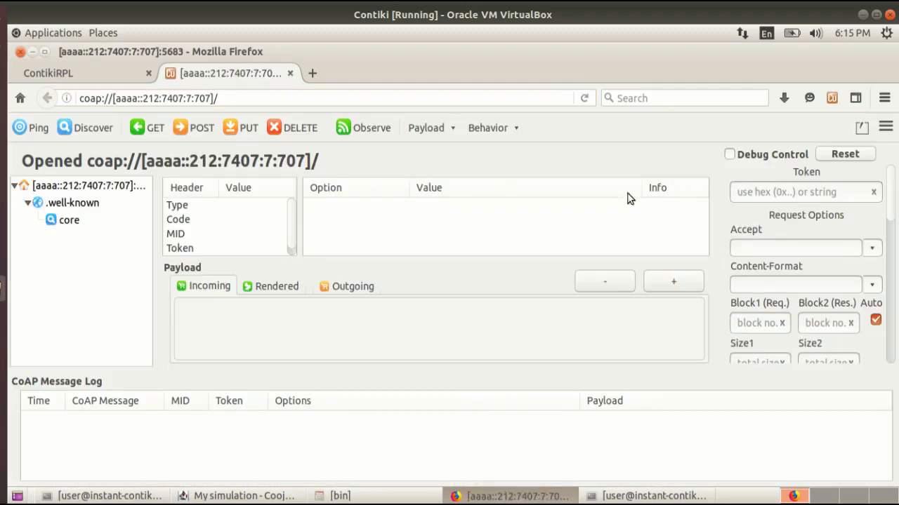
Discover the CoAP resources of mote 7 in Copper, checking the mote's place in Cooja's network view.
click(81, 139)
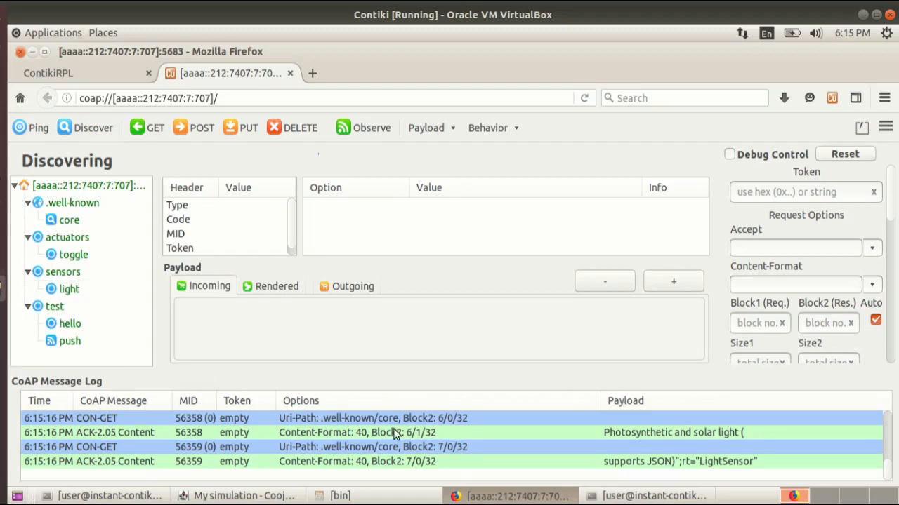
click(477, 495)
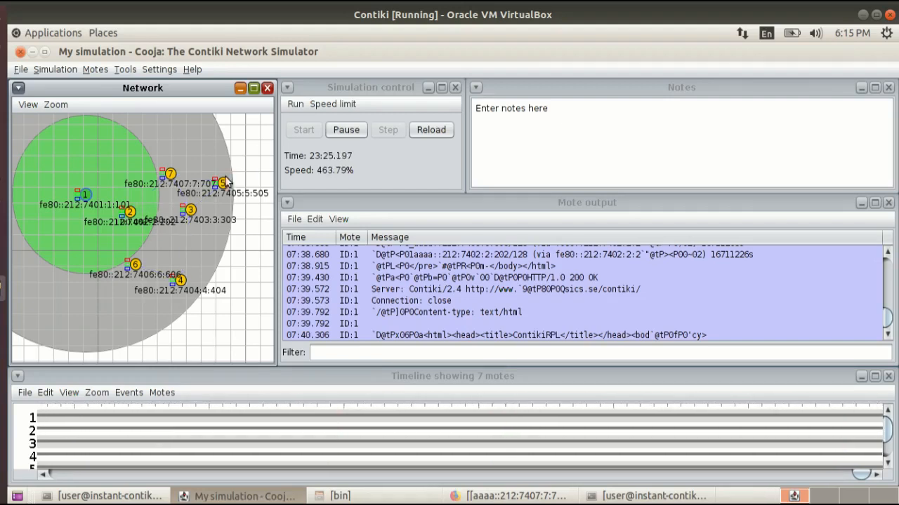
click(516, 495)
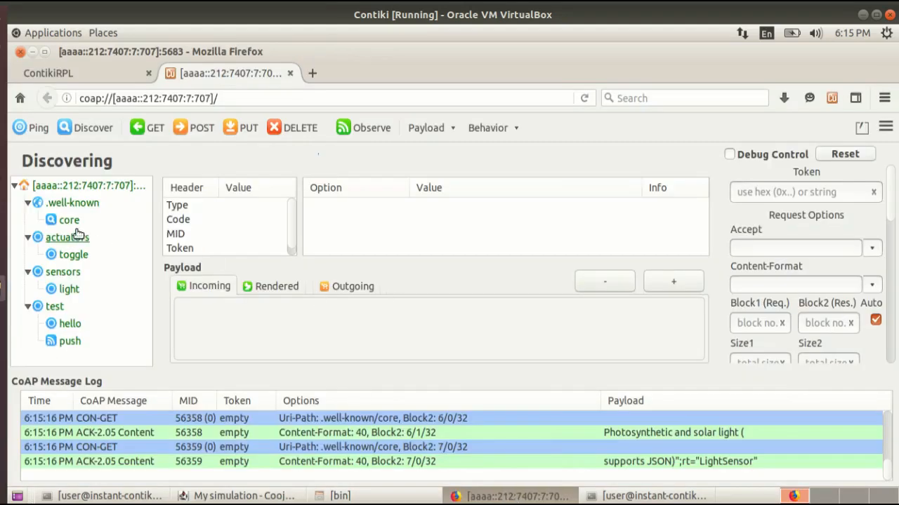
Send a GET request to mote 7's sensors/light resource and examine the incoming payload alongside the Cooja simulation.
click(68, 294)
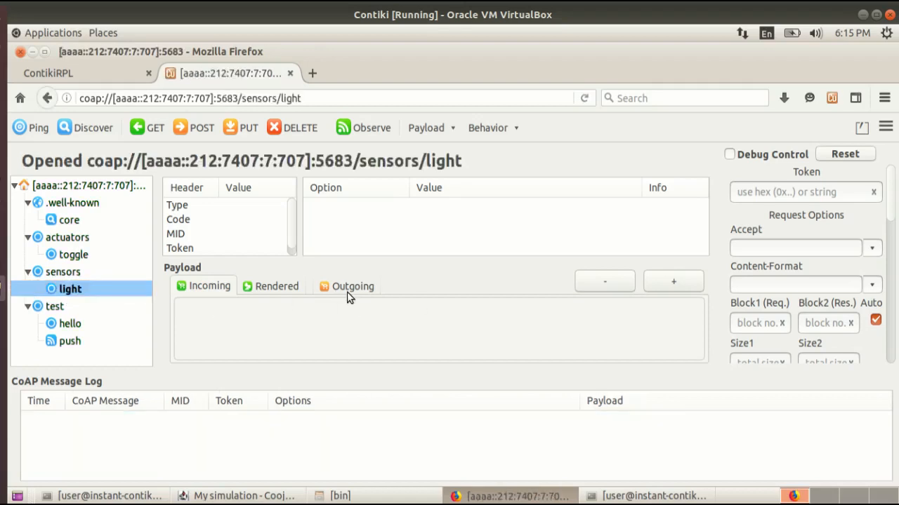
click(333, 323)
mouse_move(76, 292)
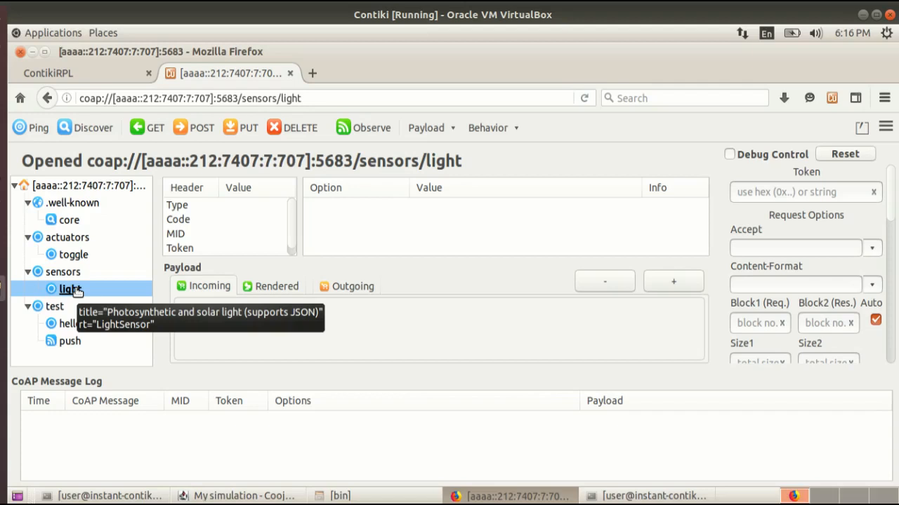
click(144, 131)
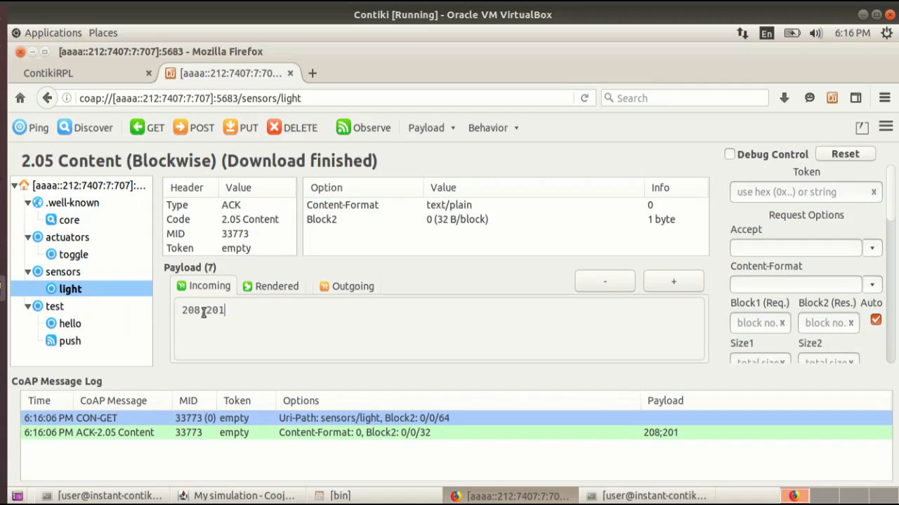
drag(184, 309, 233, 311)
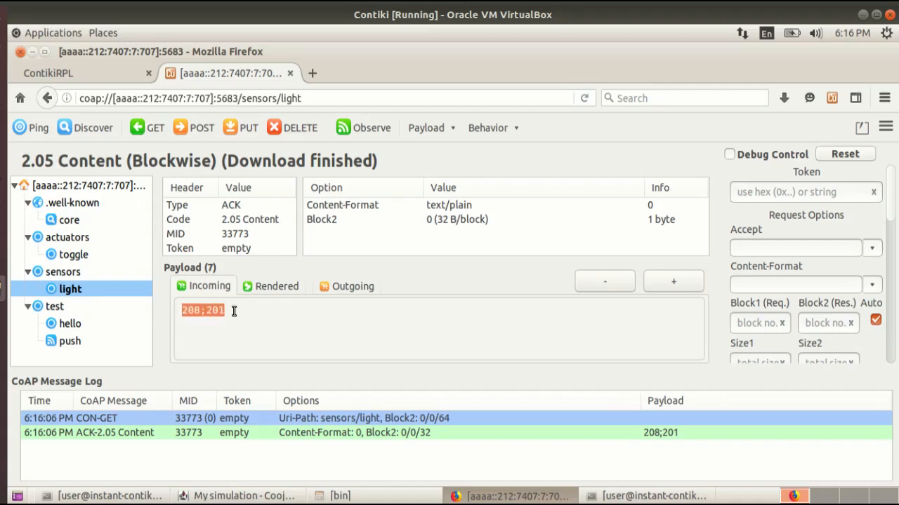
click(263, 497)
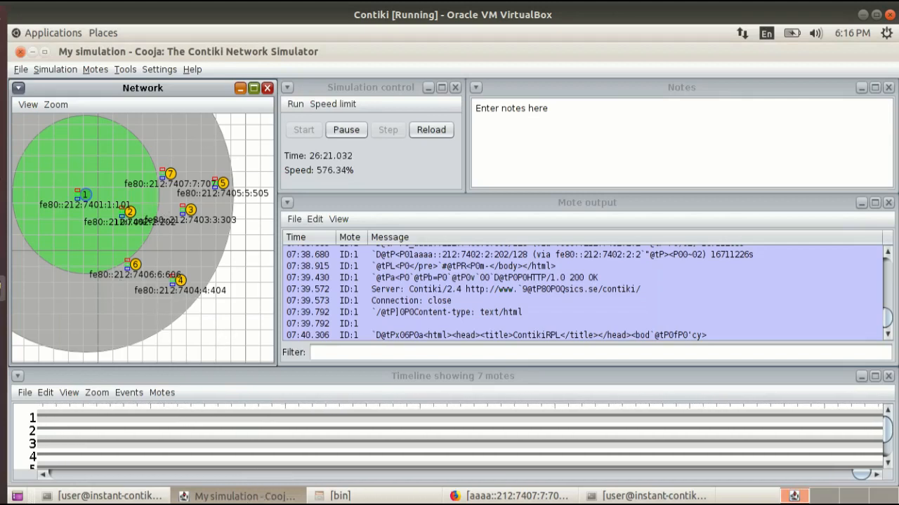
click(509, 496)
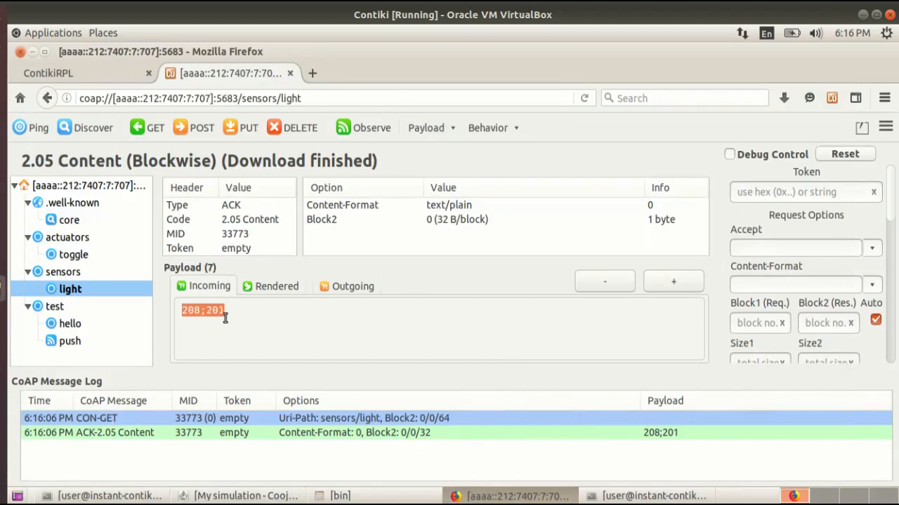
drag(226, 310, 179, 311)
Switch to Cooja, show the LEDs of Sky 7, and move the Mote Interface Viewer clear of the network view.
click(485, 495)
click(273, 489)
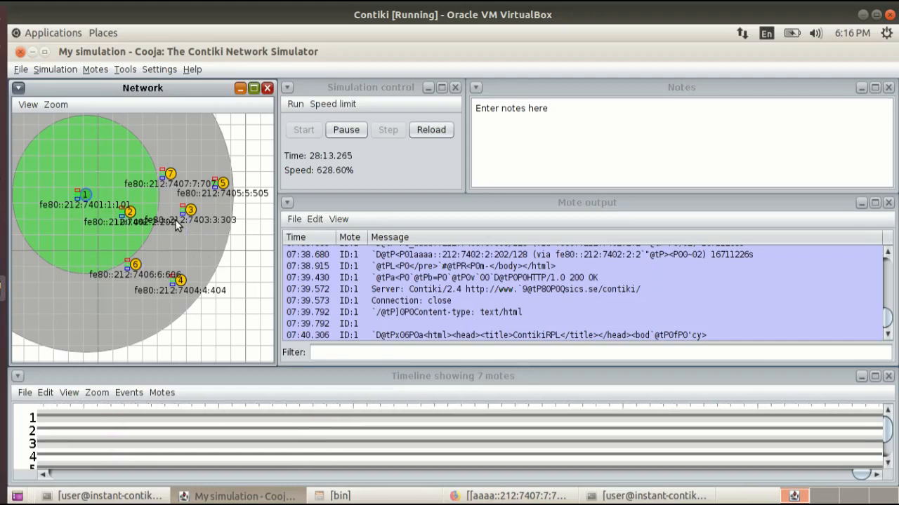
right_click(172, 175)
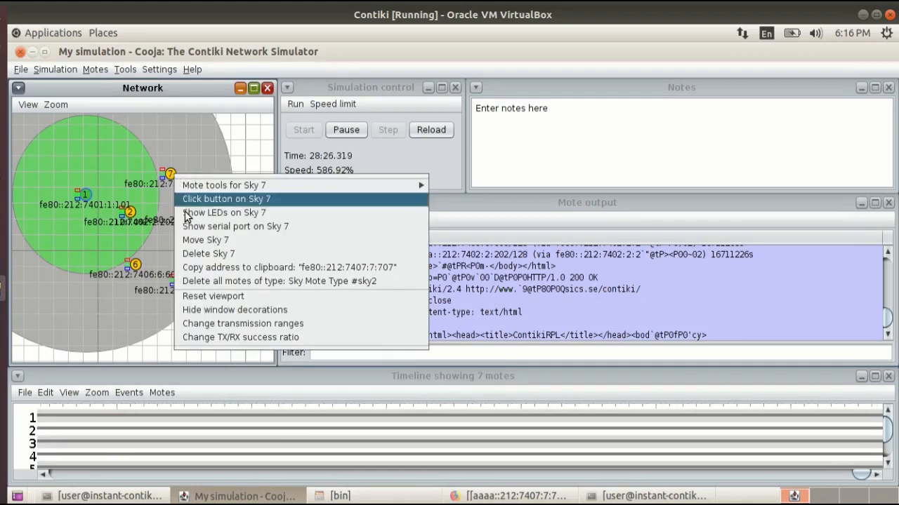
click(193, 212)
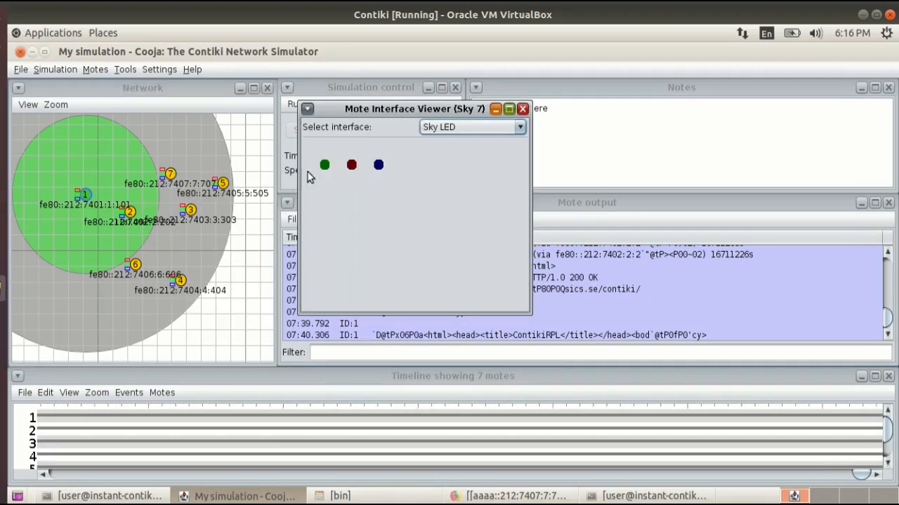
drag(370, 114, 439, 123)
drag(608, 172, 608, 172)
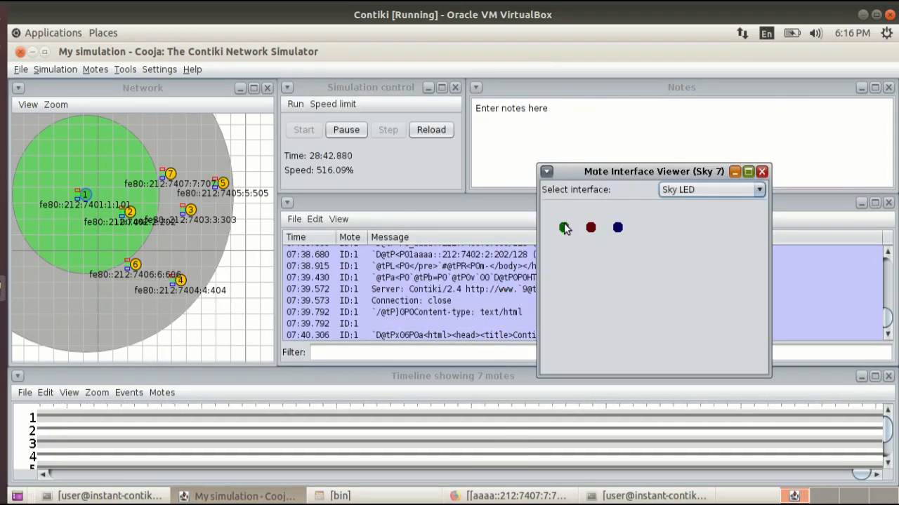
In Firefox, send a POST request with payload 0 to mote 7's actuators/toggle resource, and check the Sky 7 LEDs in Cooja.
click(566, 499)
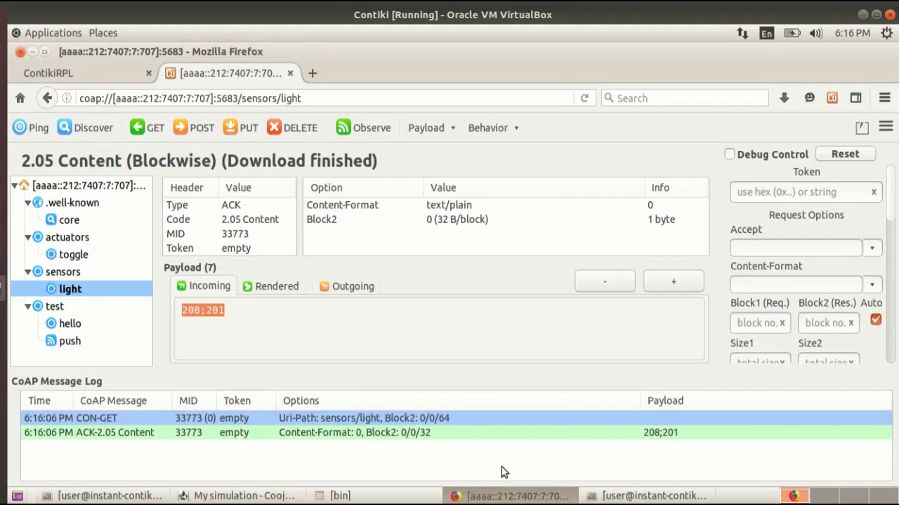
click(74, 254)
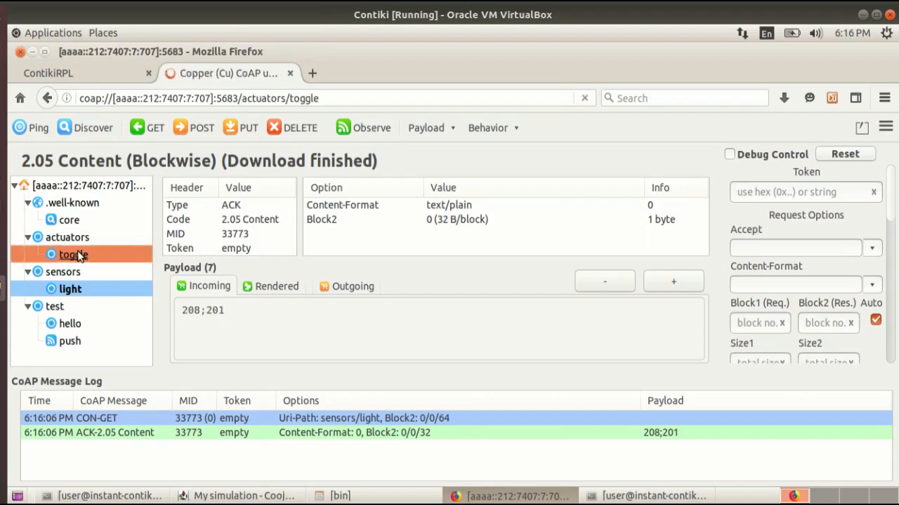
click(351, 287)
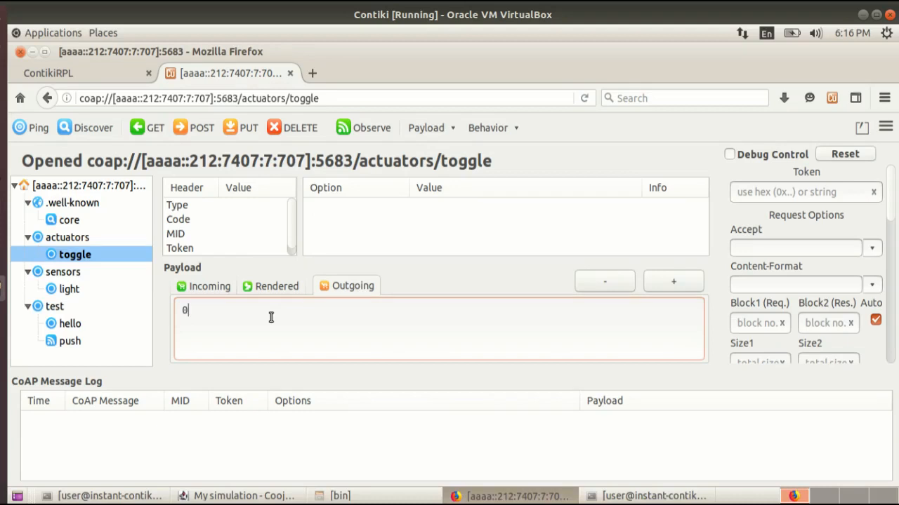
click(201, 125)
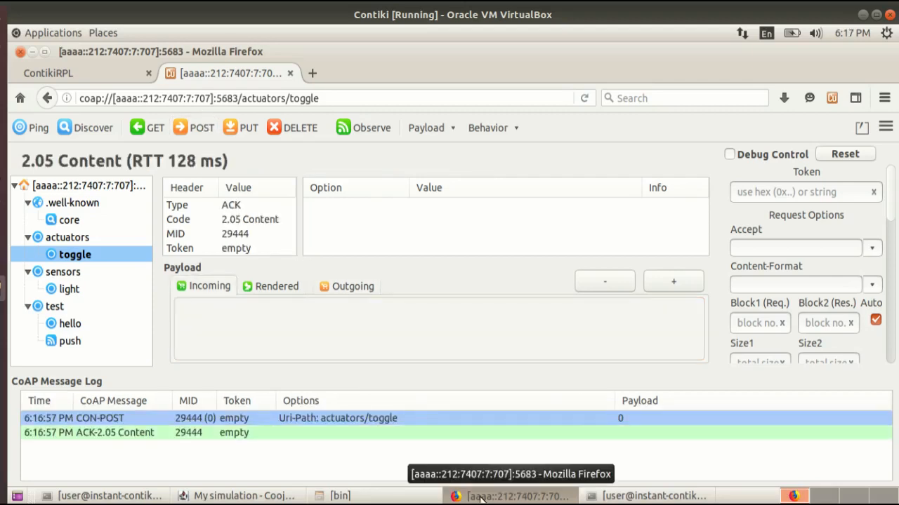
click(481, 497)
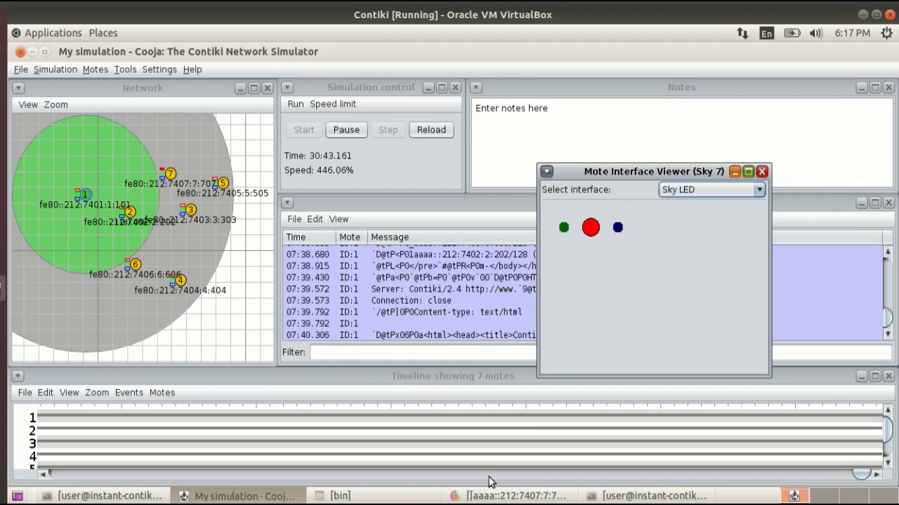
Return to Copper, POST payload 1 to the actuators/toggle resource, and check the Sky 7 LEDs in Cooja again.
click(513, 495)
click(327, 286)
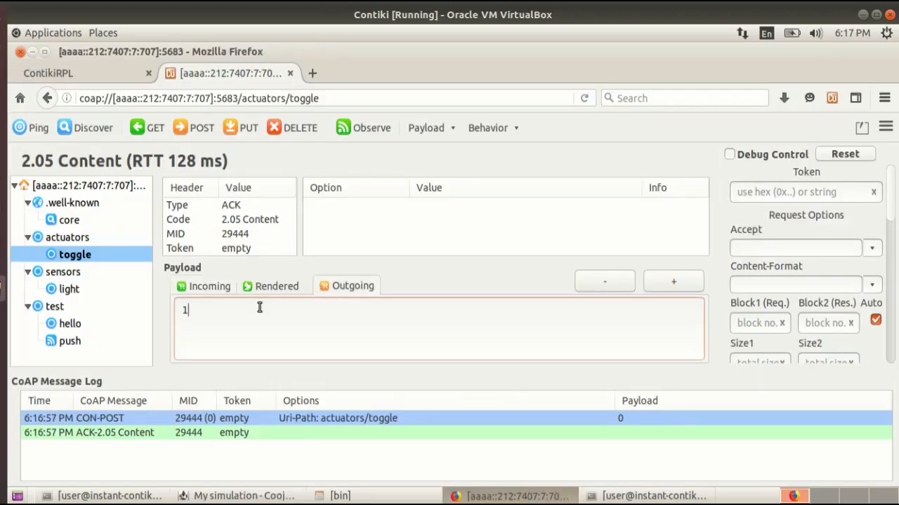
click(198, 129)
click(239, 496)
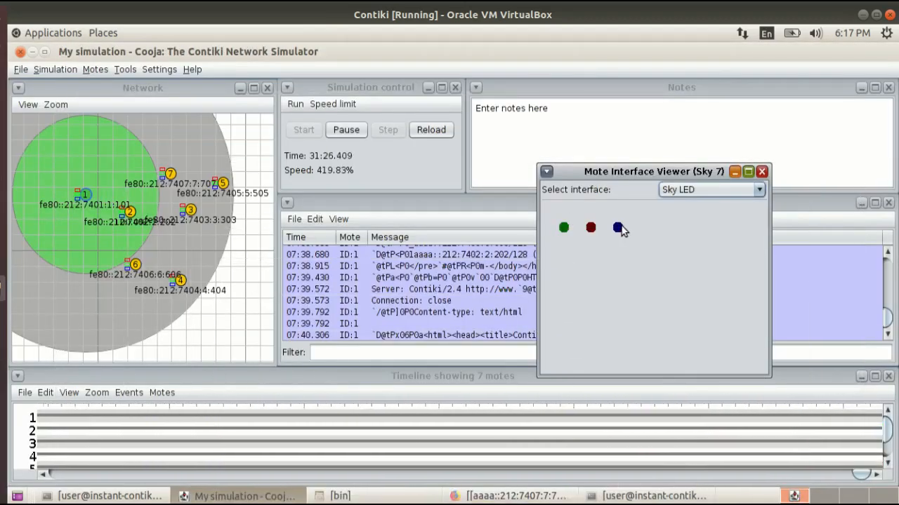
Send a GET request to mote 7's test/hello resource in Copper, view the incoming payload, and return to Cooja.
click(457, 497)
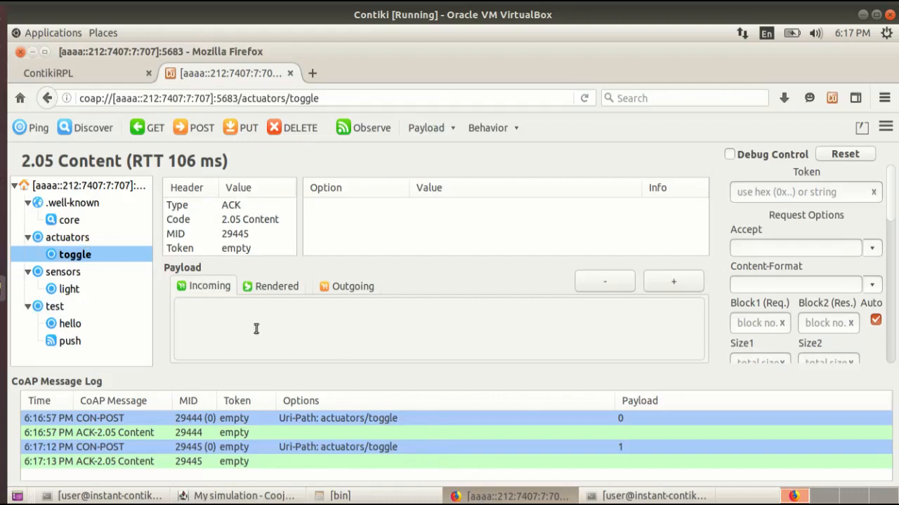
click(73, 328)
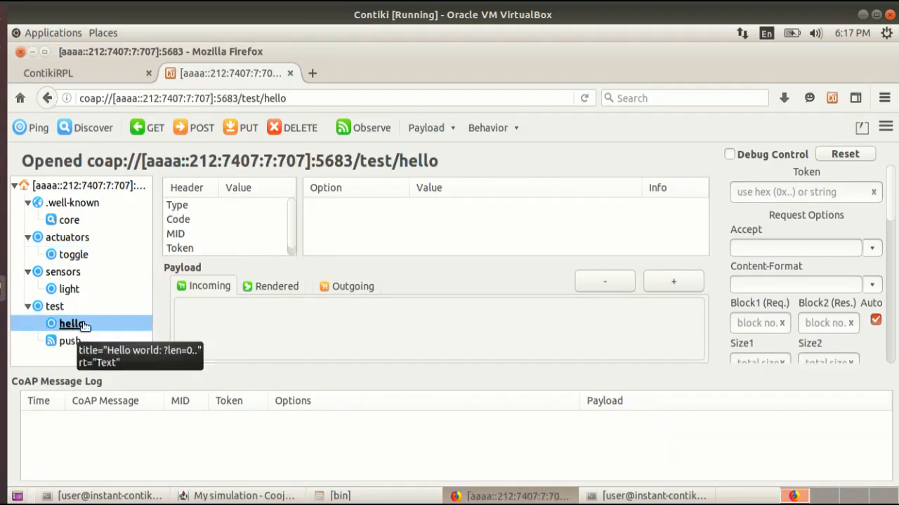
click(157, 129)
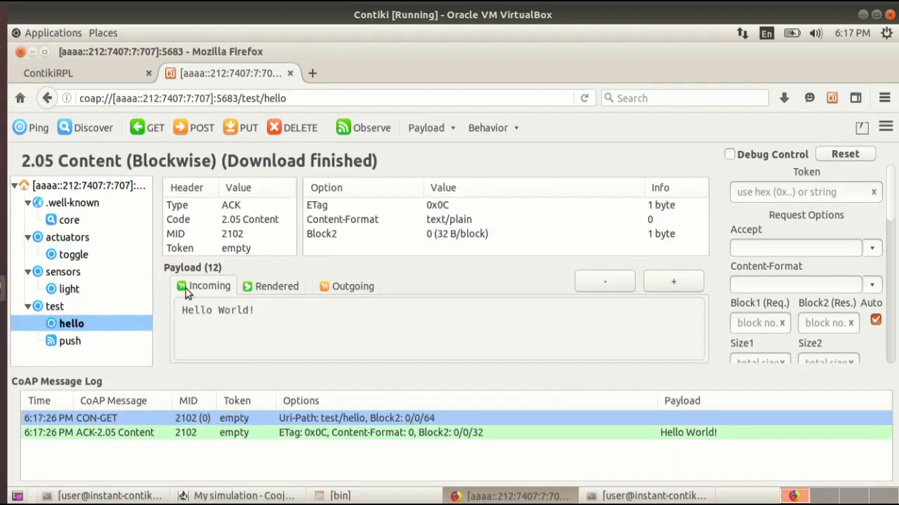
click(182, 311)
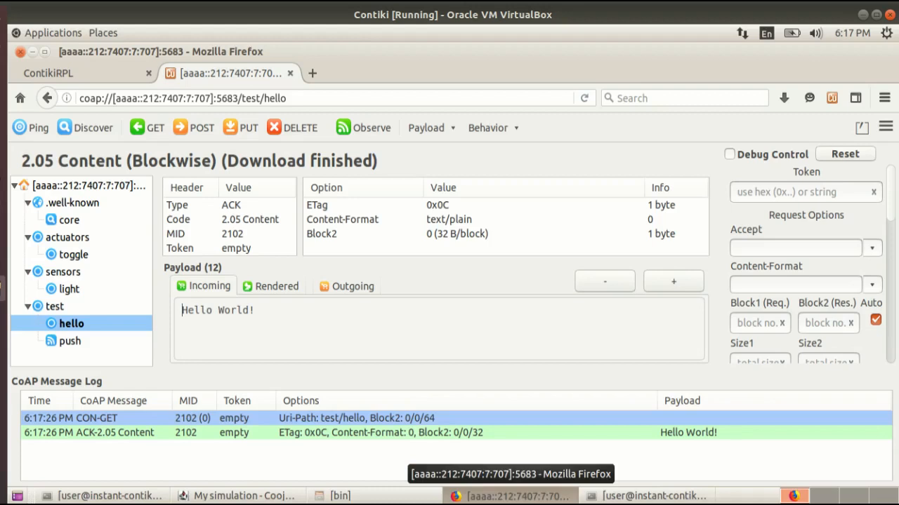
click(514, 496)
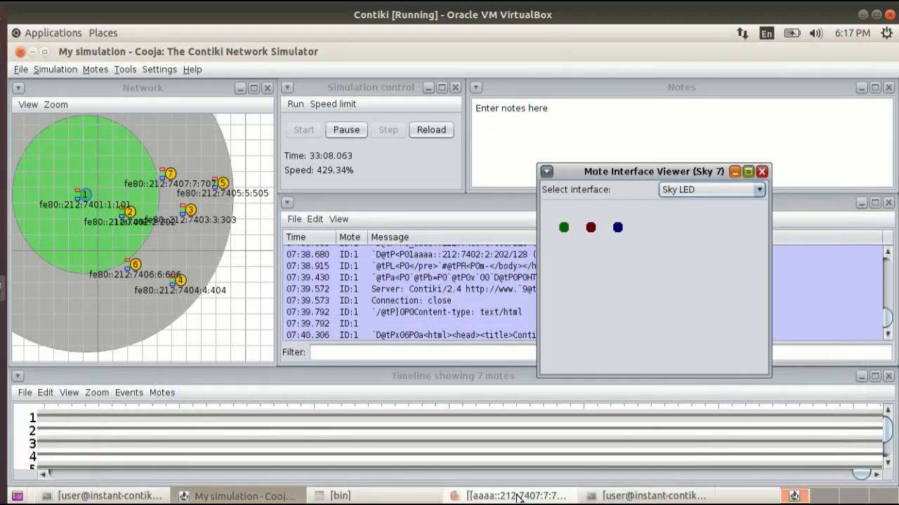